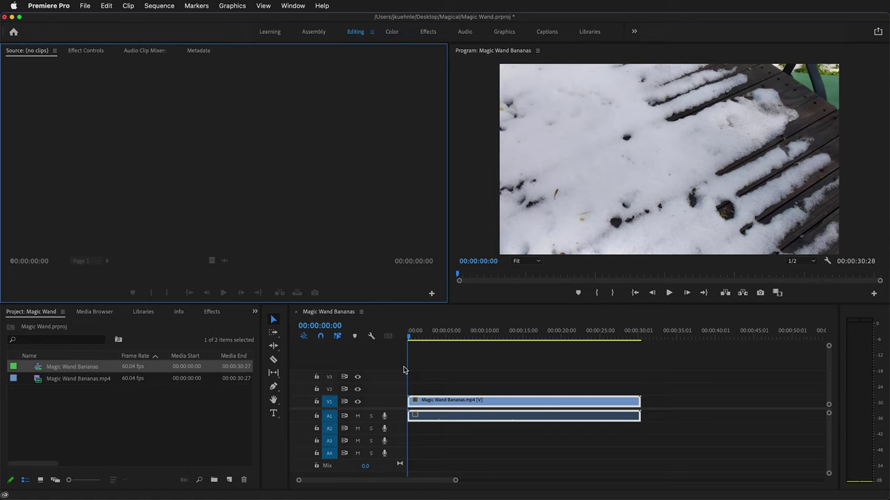
- Trim the clip's opening so it starts where the wand enters the shot
{"action": "left_click_drag", "start_coordinate": [410, 338], "coordinate": [467, 352]}
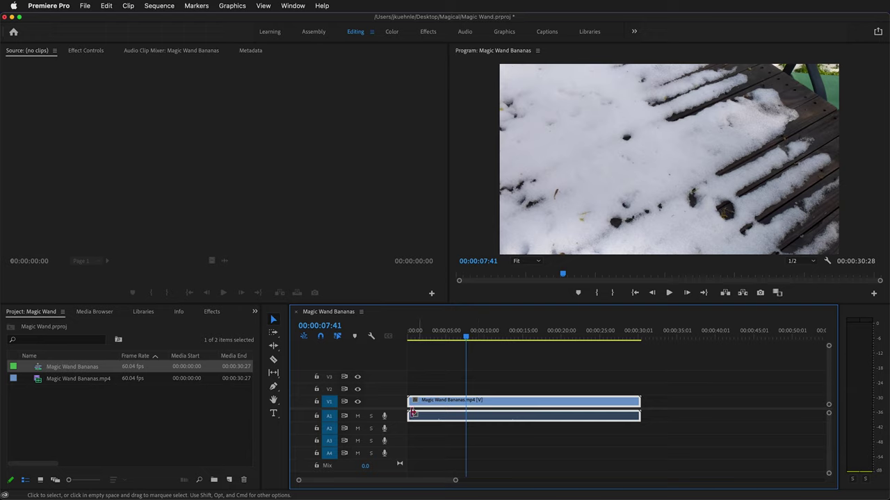
{"action": "left_click_drag", "start_coordinate": [413, 412], "coordinate": [458, 413]}
{"action": "left_click_drag", "start_coordinate": [409, 340], "coordinate": [473, 356]}
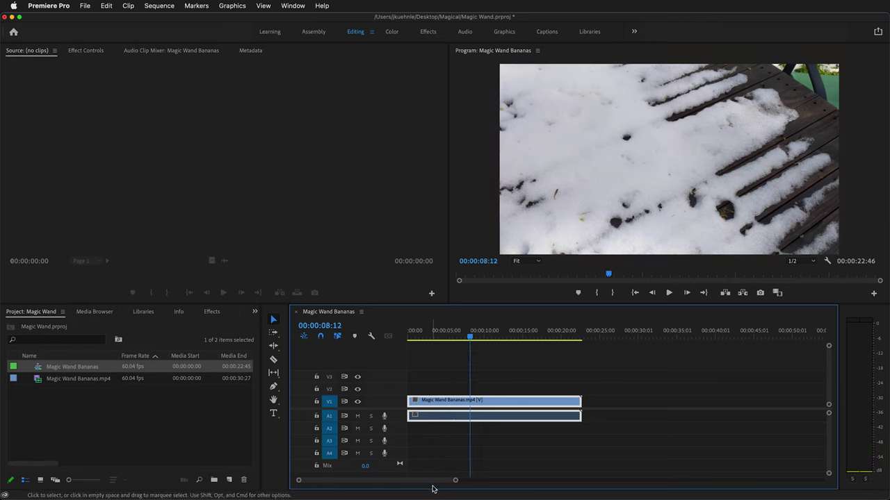
- Razor-split the clip at 00:00:08:12 and at 00:00:17:07, where the bananas appear
{"action": "key", "text": "c"}
{"action": "left_click", "coordinate": [473, 401]}
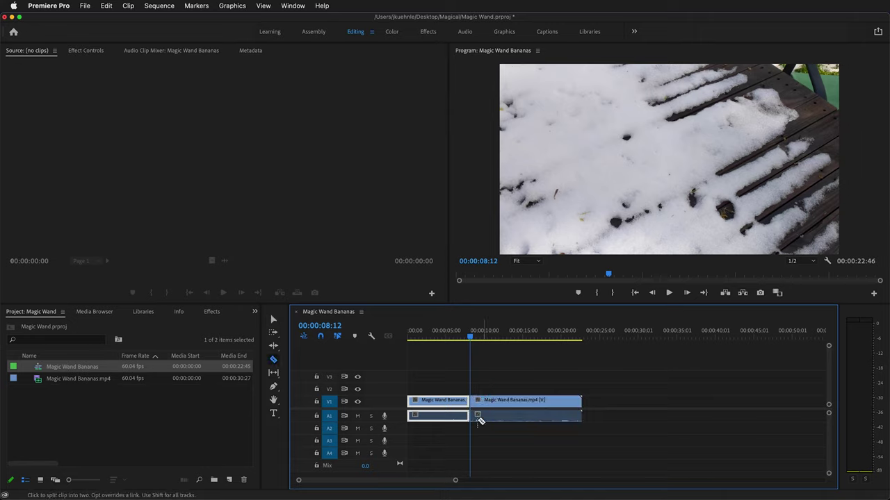
{"action": "left_click", "coordinate": [471, 338]}
{"action": "left_click_drag", "start_coordinate": [471, 338], "coordinate": [540, 349]}
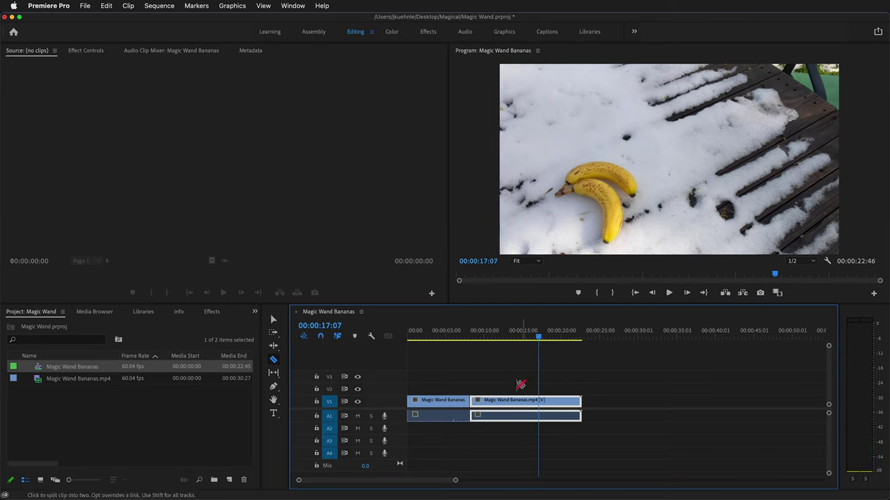
{"action": "left_click", "coordinate": [538, 404]}
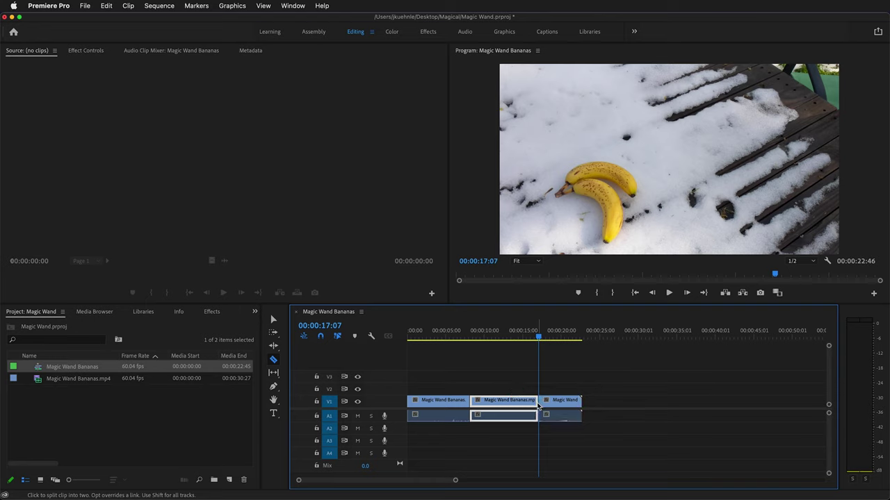
{"action": "left_click_drag", "start_coordinate": [542, 340], "coordinate": [562, 339]}
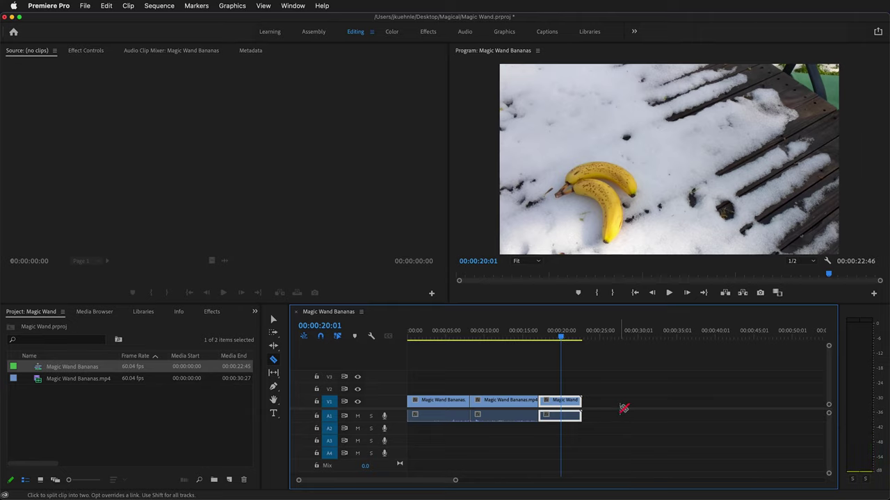
- Trim off the footage after 00:00:20:01 and ripple-delete the unwanted middle section
{"action": "key", "text": "w"}
{"action": "key", "text": "v"}
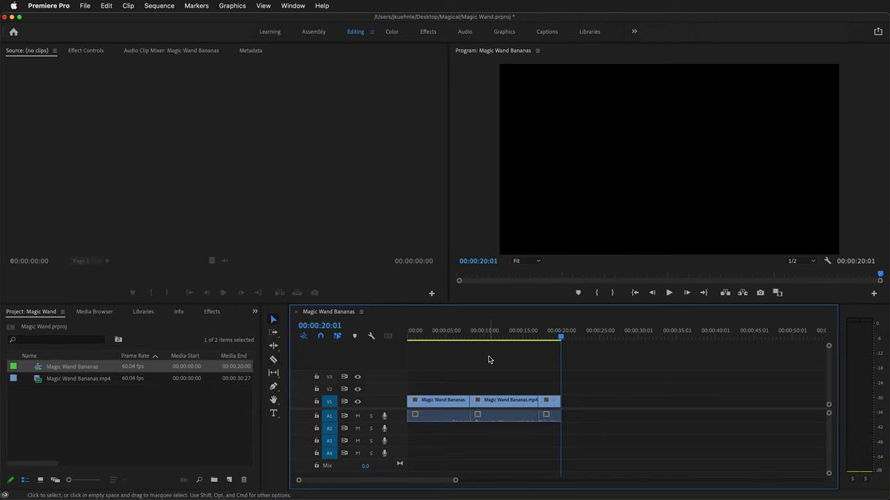
{"action": "left_click_drag", "start_coordinate": [488, 357], "coordinate": [521, 438]}
{"action": "key", "text": "Delete"}
{"action": "right_click", "coordinate": [500, 401]}
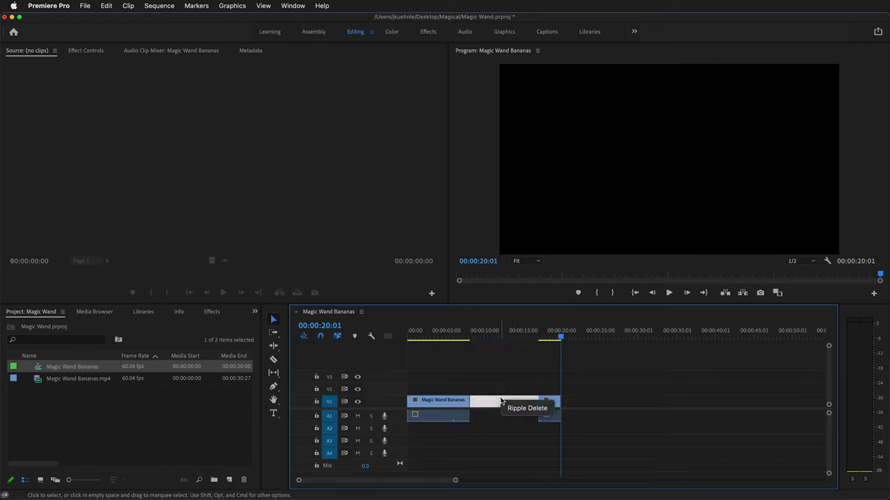
{"action": "left_click", "coordinate": [525, 409]}
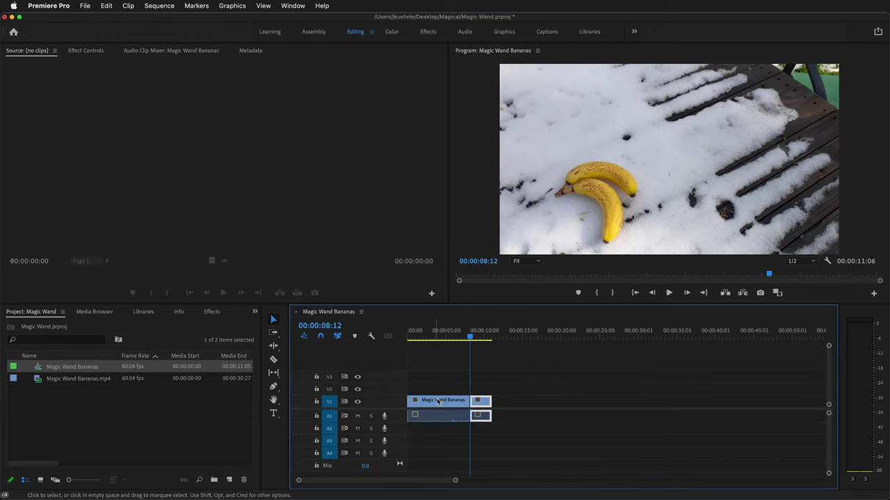
- Unlink the audio from the two remaining clips so it can be removed
{"action": "left_click_drag", "start_coordinate": [516, 449], "coordinate": [447, 420]}
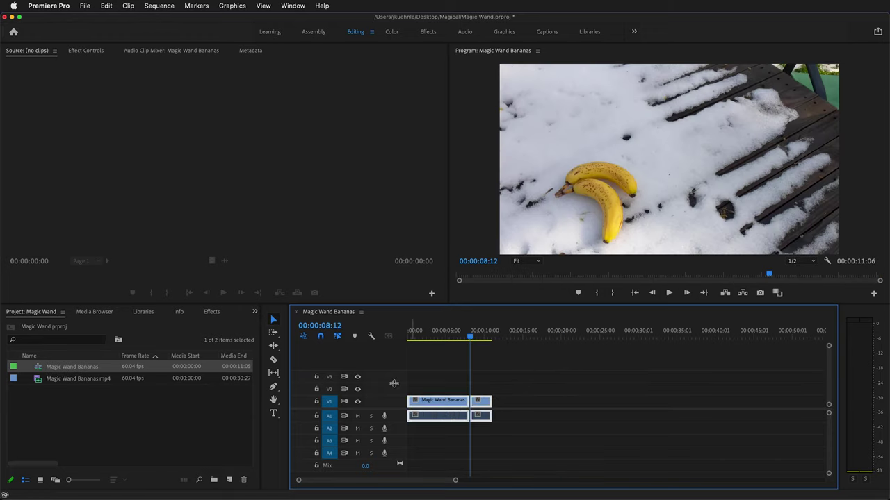
{"action": "right_click", "coordinate": [434, 420]}
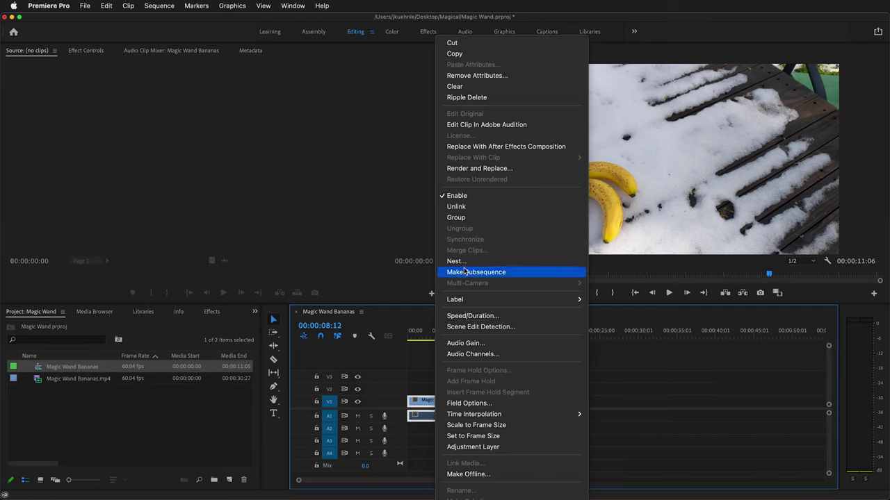
{"action": "left_click", "coordinate": [460, 212]}
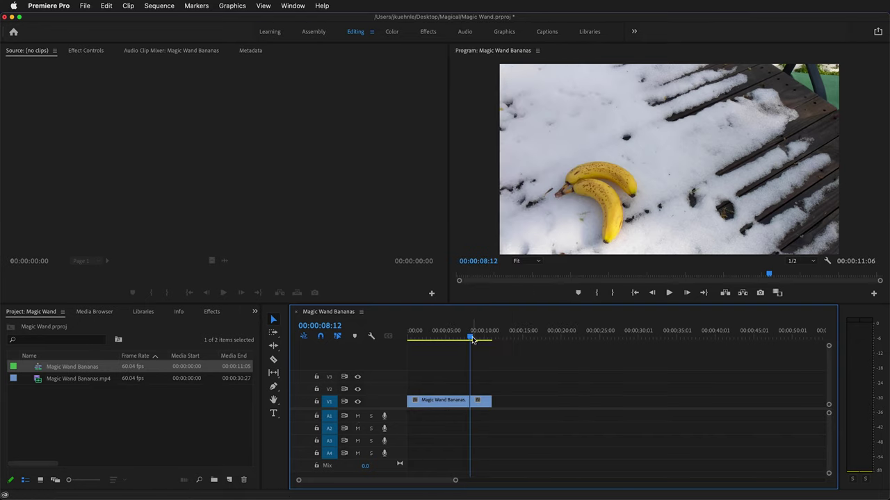
- Move the bananas clip up onto video track 2 above the wand footage
{"action": "mouse_move", "coordinate": [472, 340]}
{"action": "left_mouse_down"}
{"action": "mouse_move", "coordinate": [412, 341]}
{"action": "mouse_move", "coordinate": [481, 339]}
{"action": "left_mouse_up"}
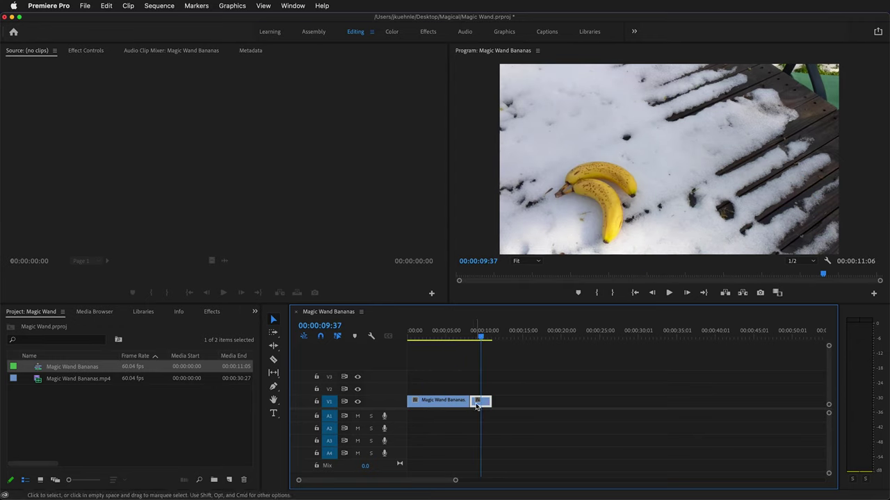
{"action": "left_click_drag", "start_coordinate": [477, 407], "coordinate": [453, 391]}
{"action": "left_click", "coordinate": [430, 332]}
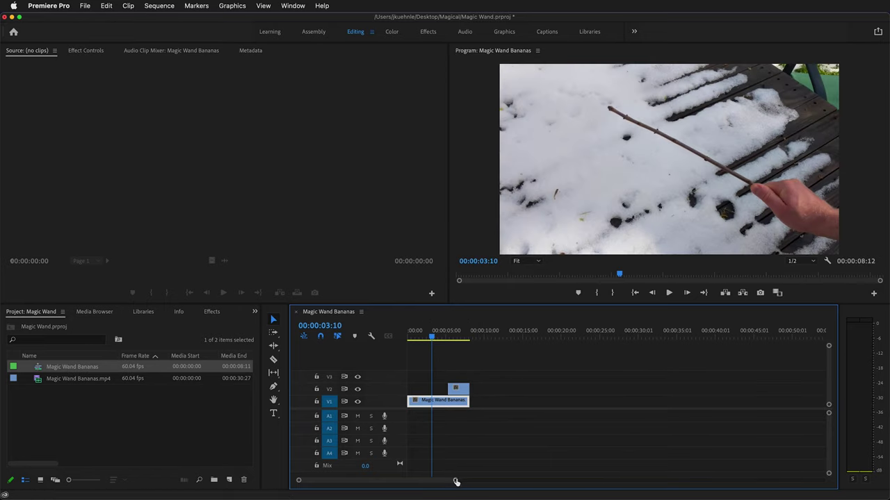
{"action": "left_click_drag", "start_coordinate": [453, 481], "coordinate": [397, 480]}
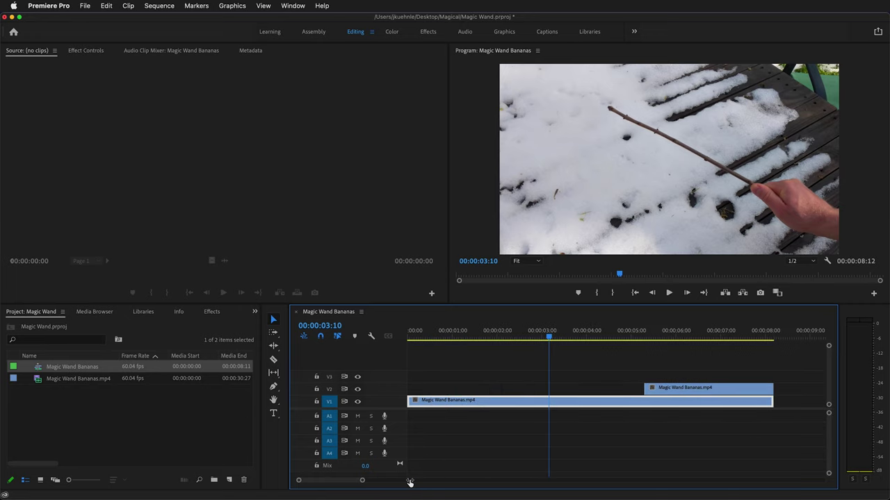
- Slide the bananas clip so it starts at the playhead near 00:00:03:45
{"action": "left_click_drag", "start_coordinate": [550, 337], "coordinate": [577, 338]}
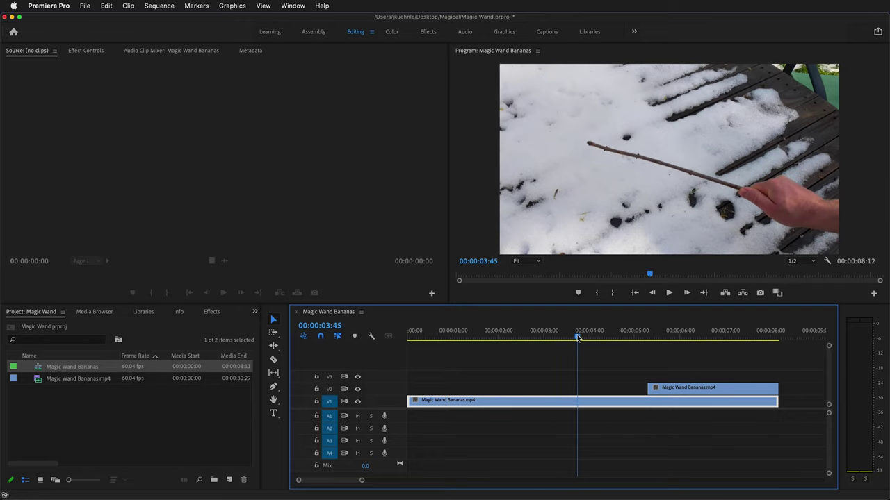
{"action": "left_click_drag", "start_coordinate": [712, 396], "coordinate": [638, 396]}
{"action": "left_click_drag", "start_coordinate": [577, 338], "coordinate": [598, 338]}
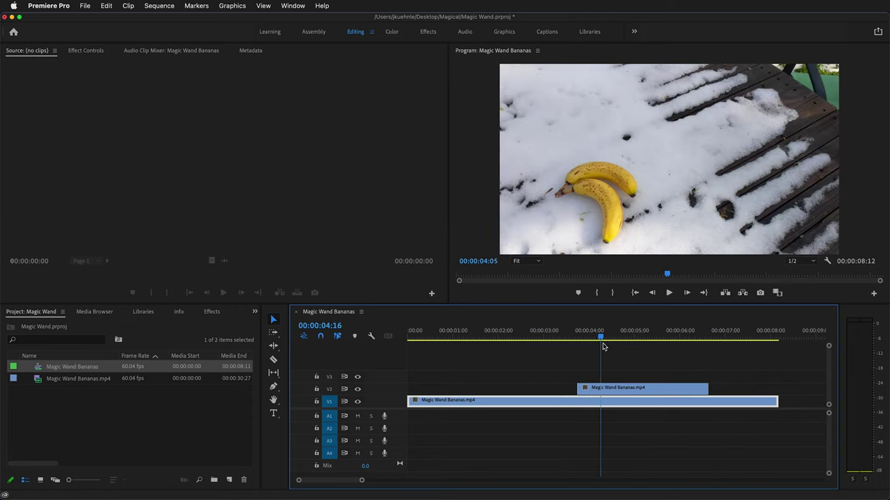
{"action": "key", "text": "Right"}
{"action": "key", "text": "Right"}
{"action": "key", "text": "Right"}
{"action": "key", "text": "Right"}
{"action": "key", "text": "Right"}
{"action": "key", "text": "Right"}
{"action": "key", "text": "Right"}
{"action": "key", "text": "Right"}
{"action": "key", "text": "Right"}
{"action": "key", "text": "Right"}
{"action": "key", "text": "Right"}
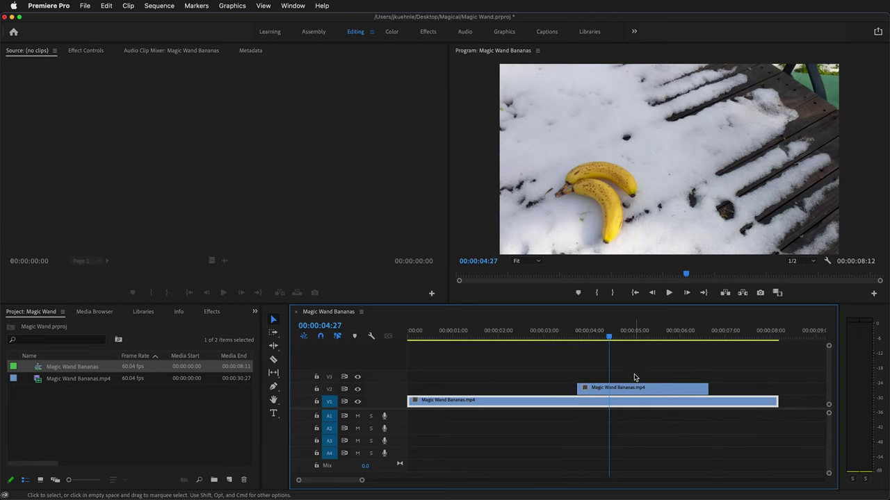
- Add a freehand opacity mask to the bananas clip and maximize the Program Monitor
{"action": "left_click", "coordinate": [649, 393]}
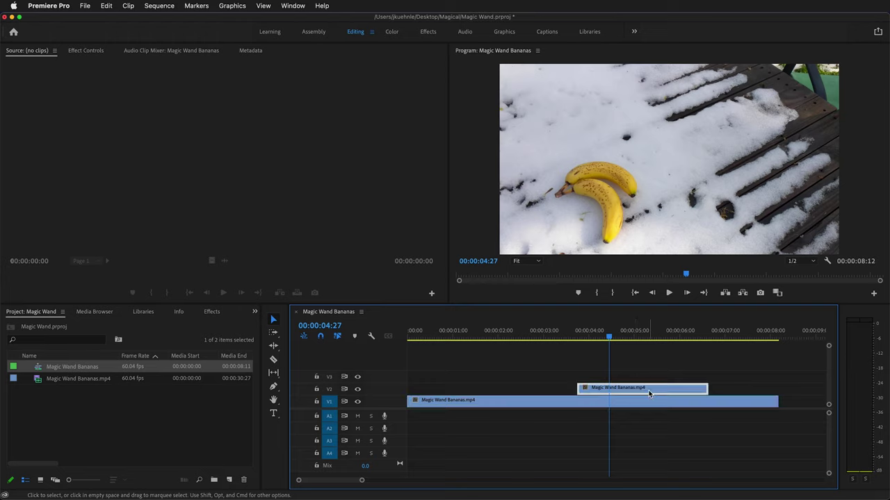
{"action": "left_click", "coordinate": [85, 51]}
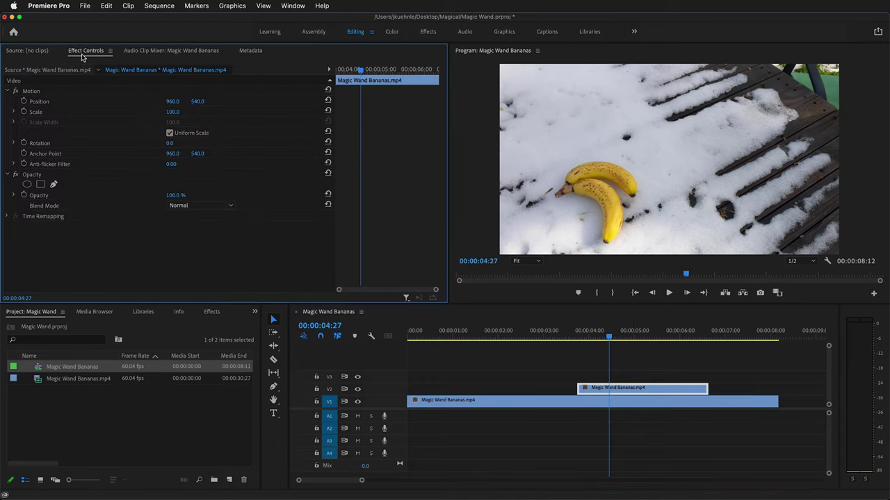
{"action": "left_click", "coordinate": [55, 184]}
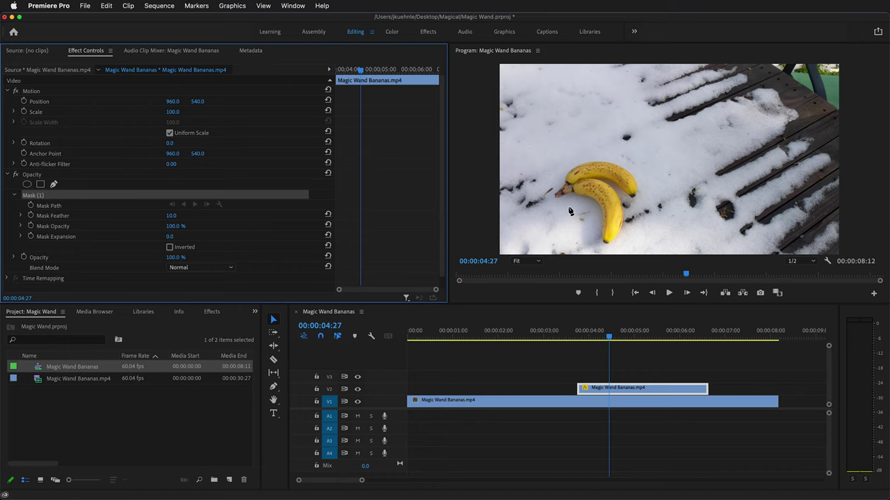
{"action": "key", "text": "grave"}
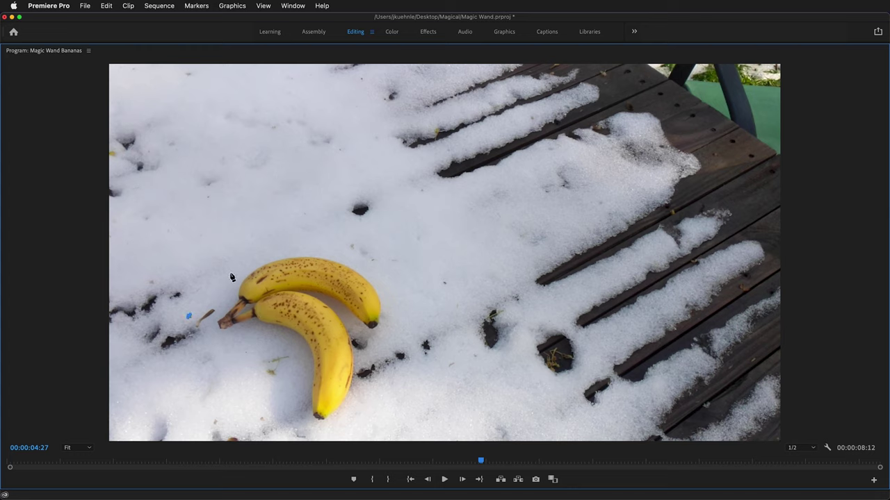
- Draw a closed curved mask path around the two bananas
{"action": "left_click_drag", "start_coordinate": [247, 261], "coordinate": [270, 252]}
{"action": "left_click_drag", "start_coordinate": [372, 265], "coordinate": [390, 292]}
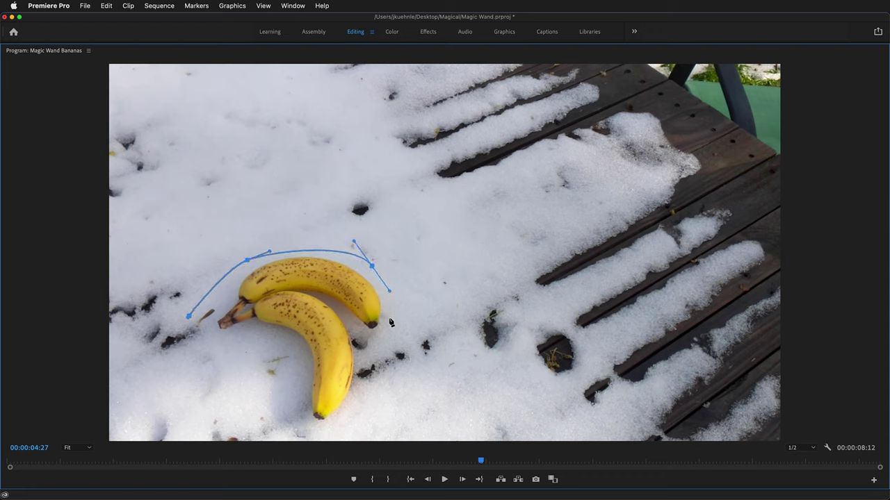
{"action": "left_click_drag", "start_coordinate": [386, 395], "coordinate": [374, 419]}
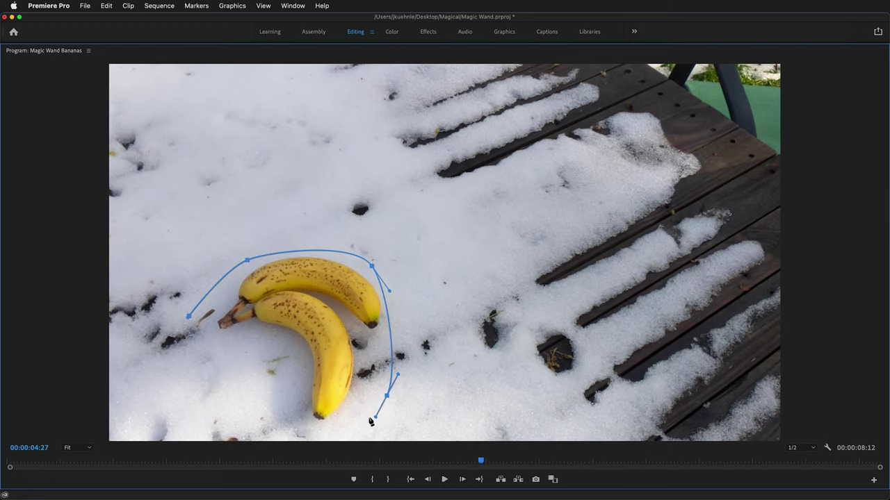
{"action": "left_click", "coordinate": [315, 439]}
{"action": "left_click_drag", "start_coordinate": [248, 424], "coordinate": [230, 409]}
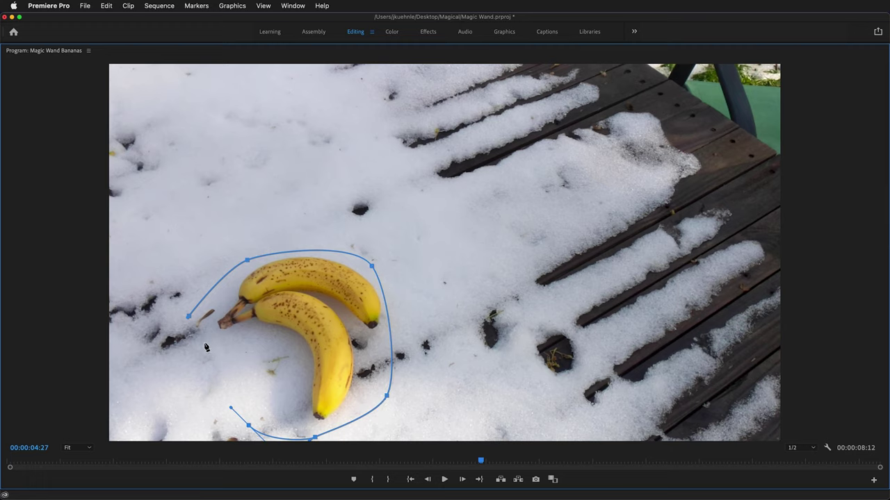
{"action": "left_click_drag", "start_coordinate": [197, 338], "coordinate": [192, 325]}
{"action": "left_click", "coordinate": [189, 317]}
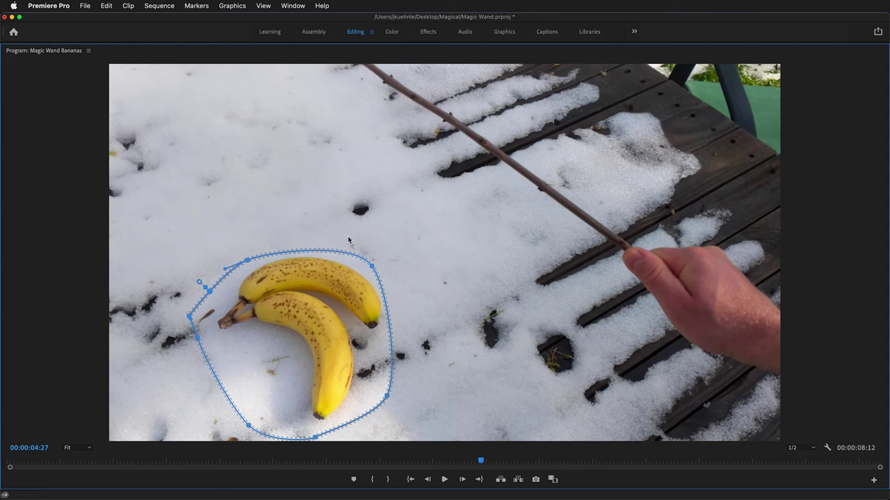
- Raise the mask feather to 52.3 and pull the mask corners tighter around the bananas
{"action": "left_click_drag", "start_coordinate": [199, 284], "coordinate": [198, 279]}
{"action": "left_click_drag", "start_coordinate": [196, 279], "coordinate": [190, 274]}
{"action": "left_click_drag", "start_coordinate": [373, 267], "coordinate": [383, 265]}
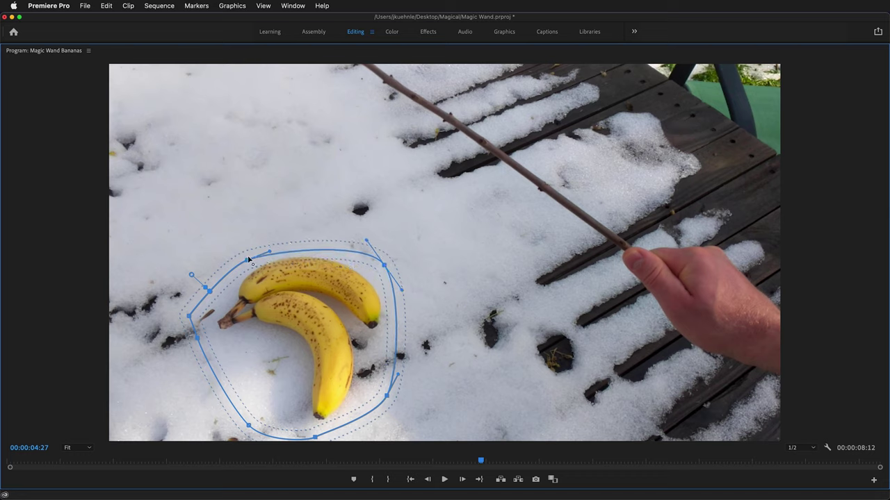
{"action": "left_click_drag", "start_coordinate": [249, 259], "coordinate": [262, 251]}
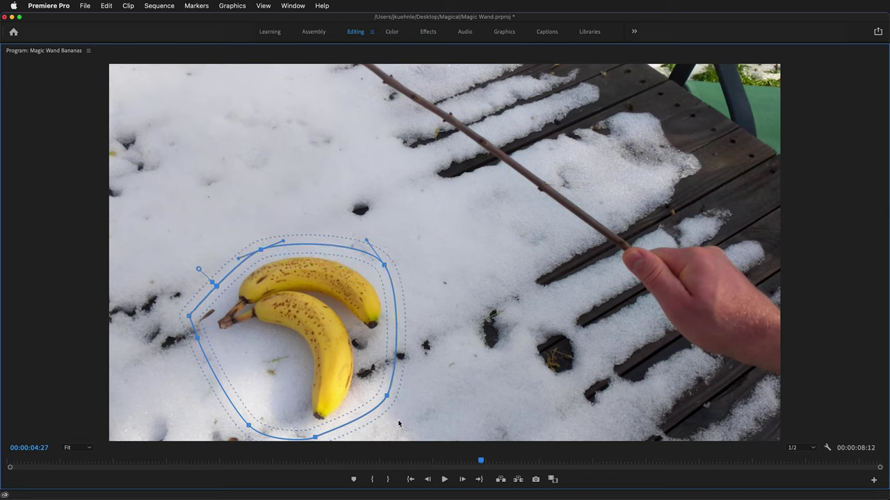
{"action": "mouse_move", "coordinate": [251, 429]}
{"action": "left_mouse_down"}
{"action": "mouse_move", "coordinate": [265, 402]}
{"action": "mouse_move", "coordinate": [249, 420]}
{"action": "left_mouse_up"}
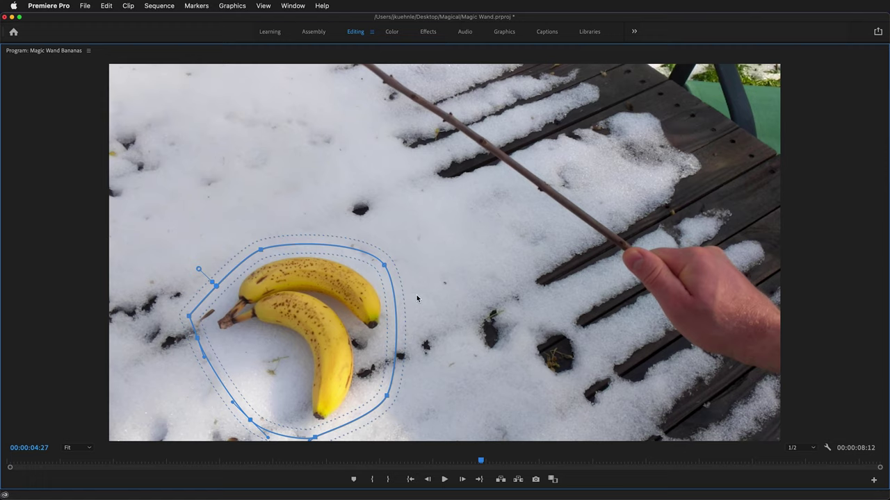
{"action": "key", "text": "grave"}
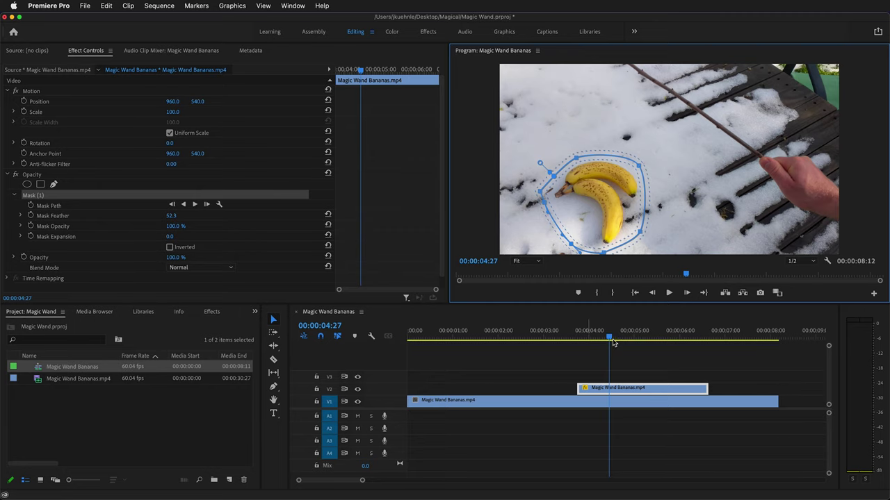
- Play through the banana reveal to check the mask, then return to 00:00:03:36
{"action": "left_click_drag", "start_coordinate": [609, 338], "coordinate": [498, 347]}
{"action": "key", "text": "space"}
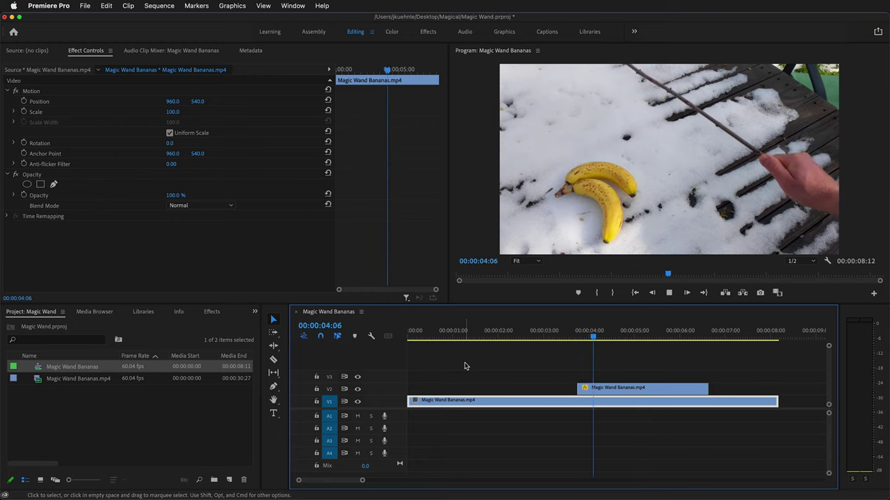
{"action": "key", "text": "space"}
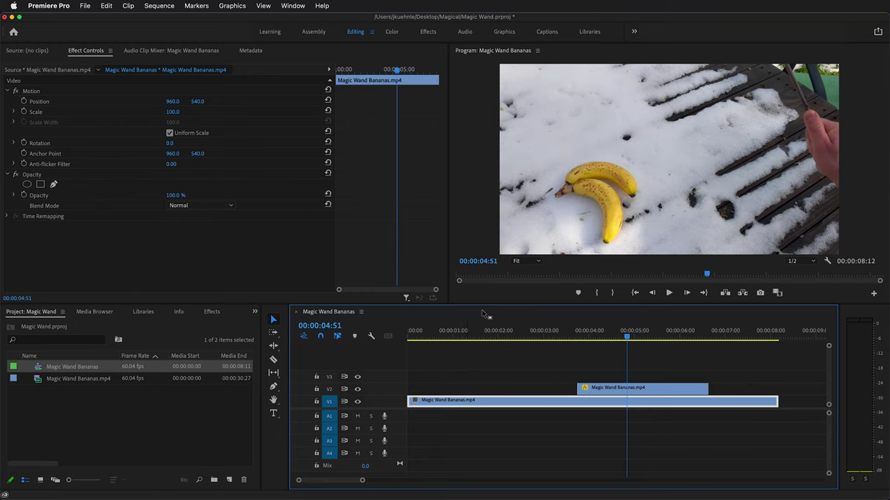
{"action": "left_click_drag", "start_coordinate": [625, 345], "coordinate": [569, 346]}
- Nest both stacked timeline clips into one sequence named 'Magic Bananas'
{"action": "left_click_drag", "start_coordinate": [518, 384], "coordinate": [643, 403]}
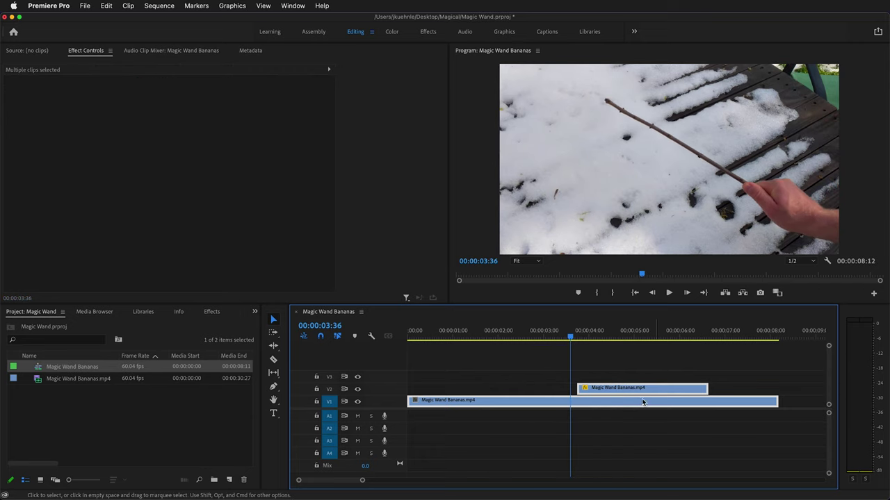
{"action": "right_click", "coordinate": [590, 393]}
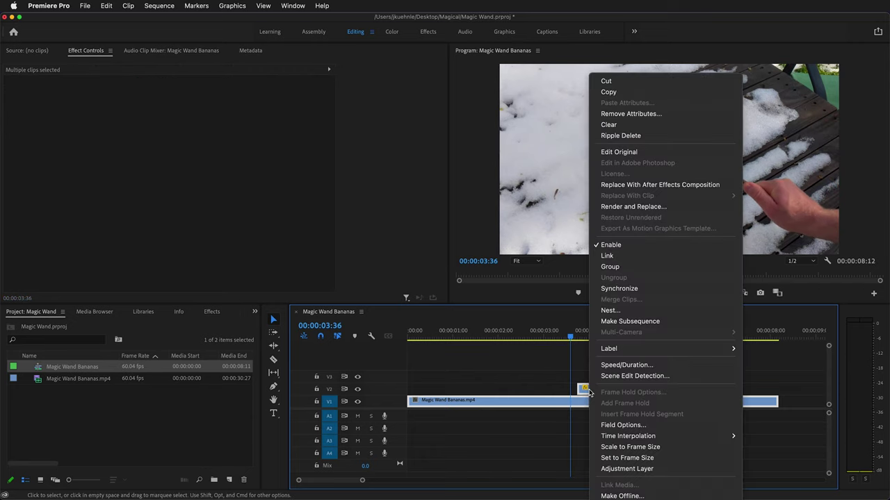
{"action": "left_click", "coordinate": [609, 310]}
{"action": "type", "text": "Mag"}
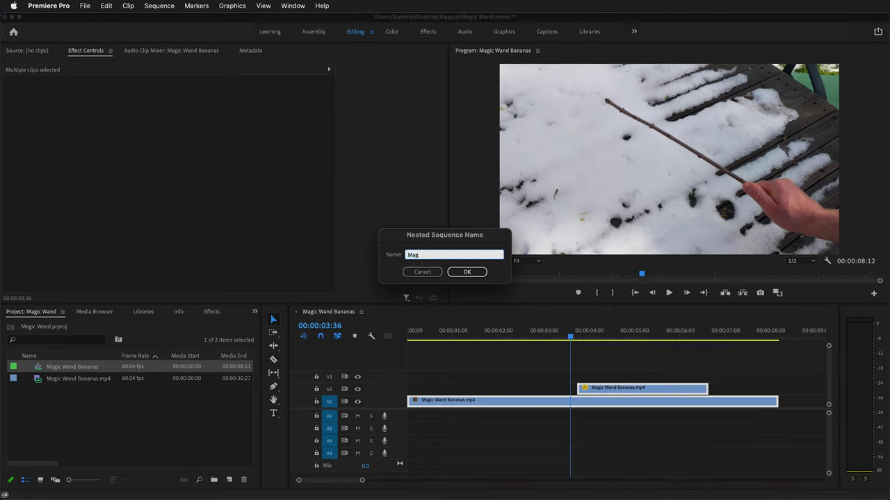
{"action": "type", "text": "ic Bananas"}
{"action": "key", "text": "Return"}
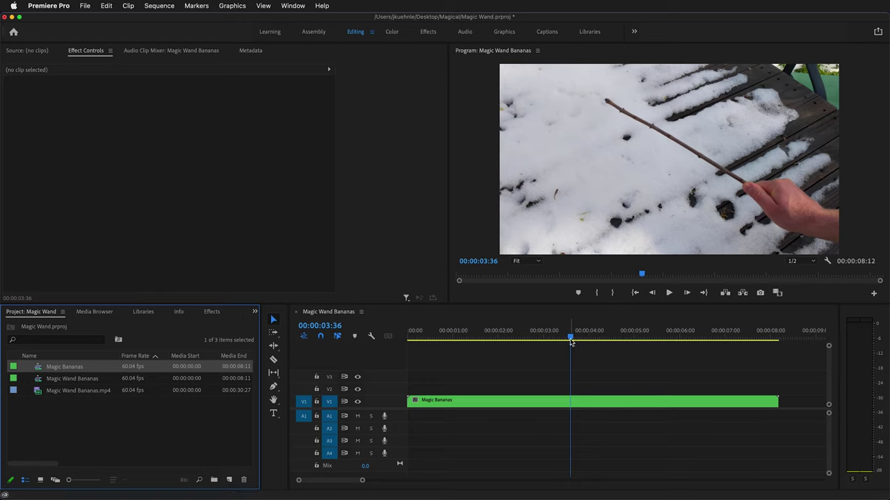
- Find where the bananas appear, about 00:00:03:44, then scrub back earlier in the clip
{"action": "left_click_drag", "start_coordinate": [571, 341], "coordinate": [576, 341]}
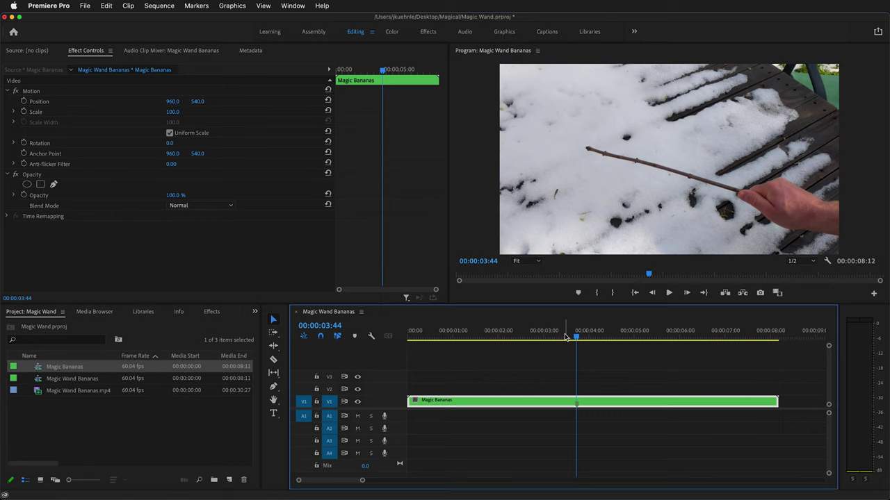
{"action": "left_click_drag", "start_coordinate": [576, 339], "coordinate": [466, 339]}
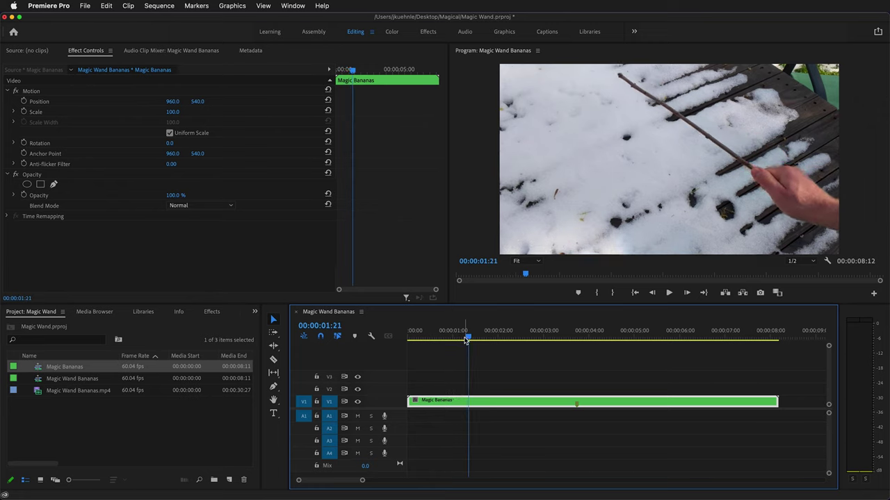
- Create a new Adjustment Layer, place it on V2 above the clip, and lengthen it
{"action": "left_click", "coordinate": [229, 483]}
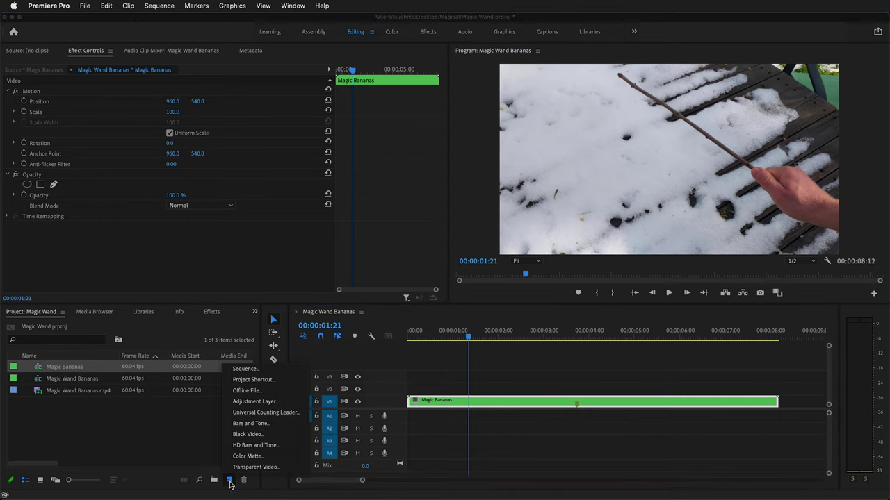
{"action": "left_click", "coordinate": [243, 402]}
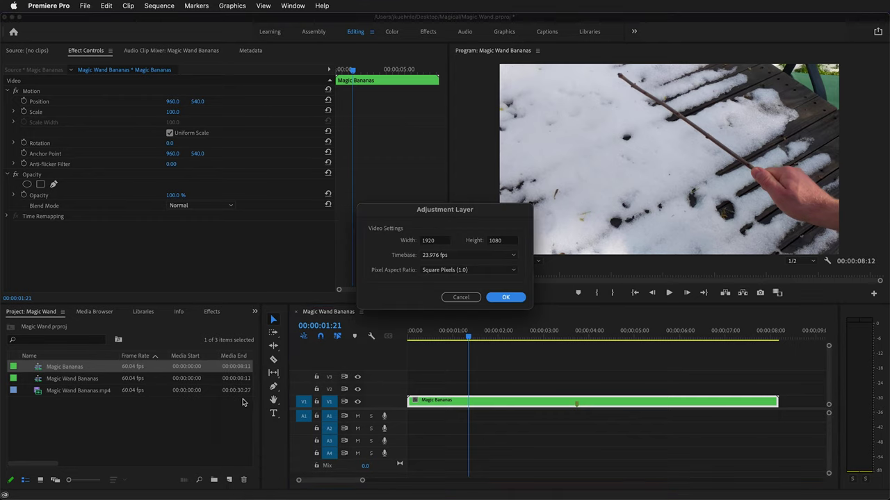
{"action": "left_click", "coordinate": [505, 297]}
{"action": "left_click_drag", "start_coordinate": [45, 370], "coordinate": [462, 394]}
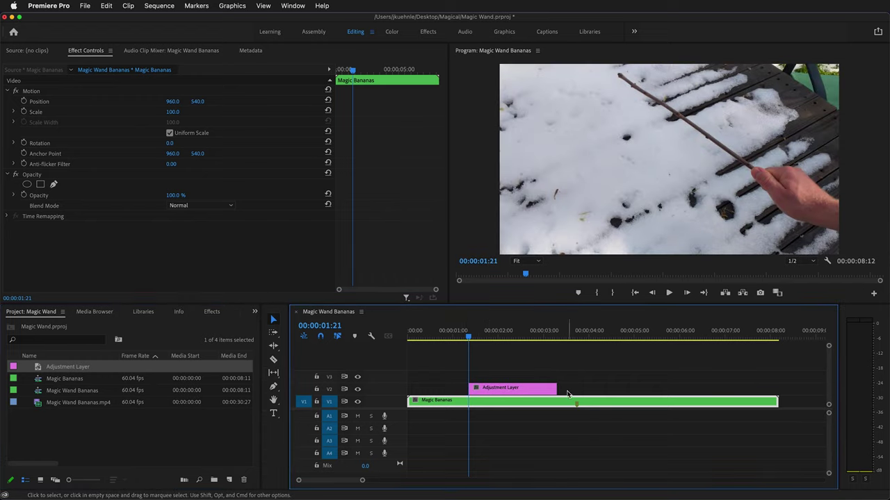
{"action": "left_click_drag", "start_coordinate": [549, 390], "coordinate": [648, 393]}
- Split the adjustment layer at 00:00:04:58, delete the leftover piece, and lock track V1
{"action": "mouse_move", "coordinate": [640, 337]}
{"action": "left_mouse_down"}
{"action": "mouse_move", "coordinate": [652, 337]}
{"action": "mouse_move", "coordinate": [614, 337]}
{"action": "mouse_move", "coordinate": [634, 342]}
{"action": "left_mouse_up"}
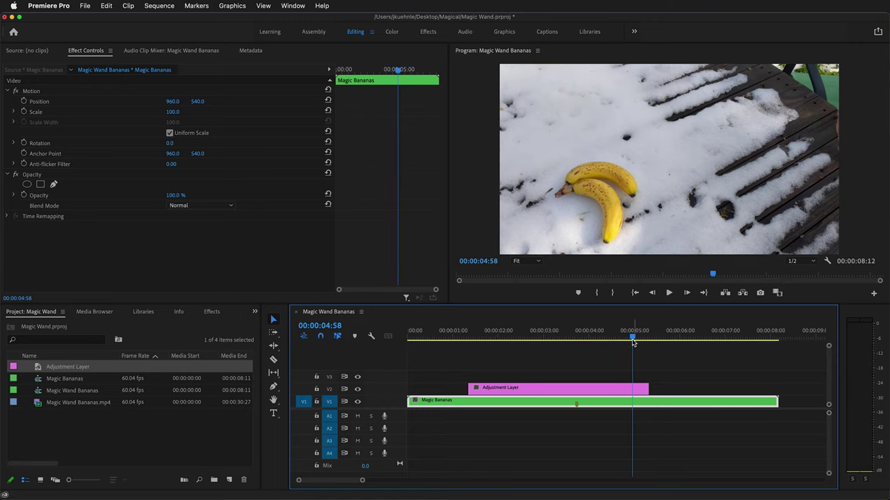
{"action": "left_click", "coordinate": [634, 386], "text": "super"}
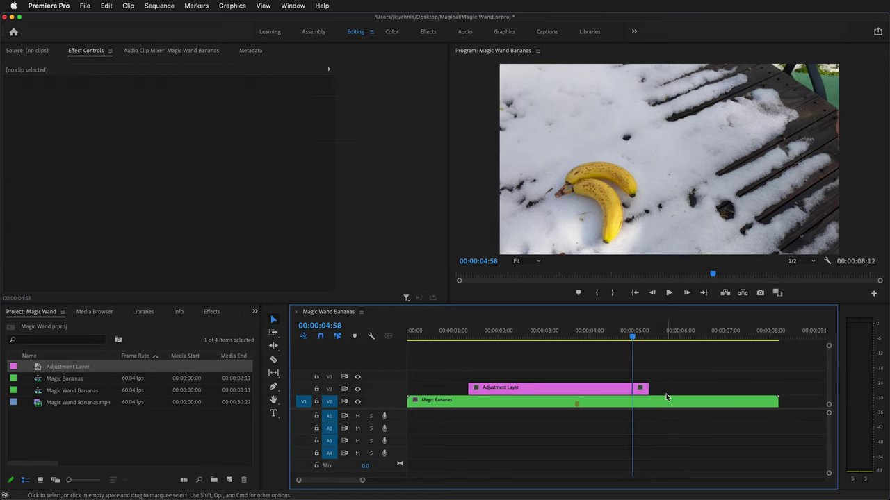
{"action": "left_click", "coordinate": [640, 389]}
{"action": "key", "text": "Delete"}
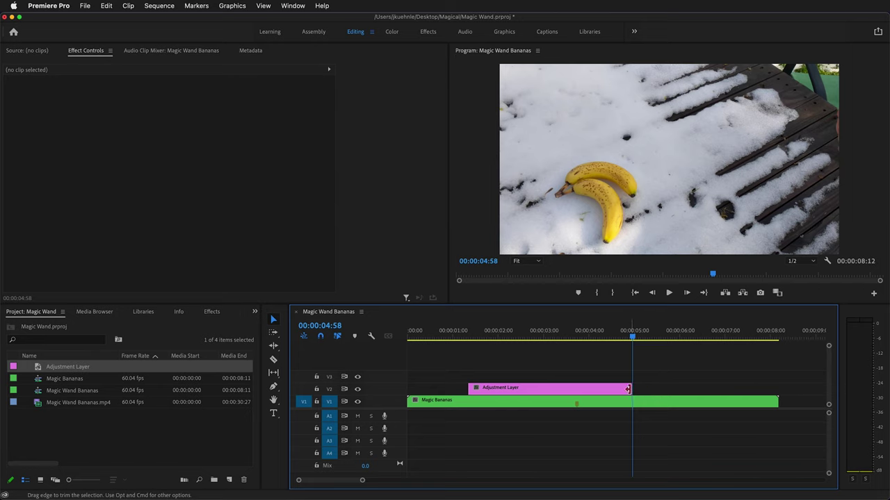
{"action": "left_click_drag", "start_coordinate": [628, 389], "coordinate": [631, 389]}
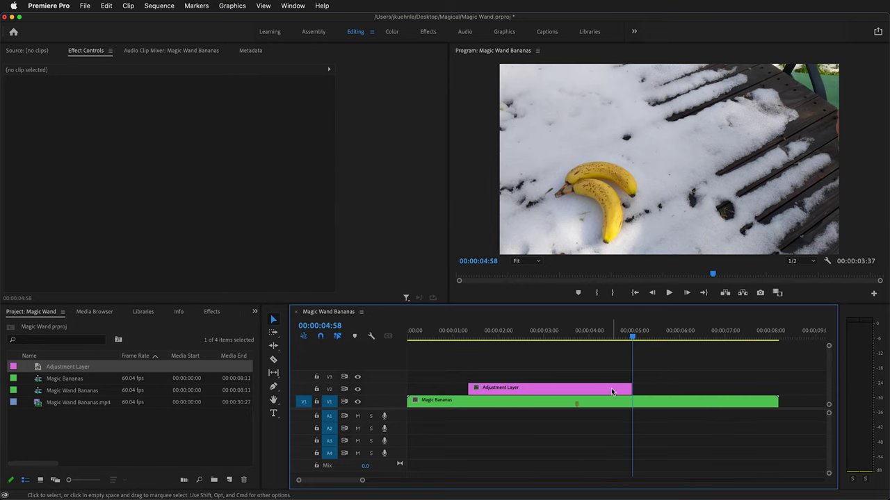
{"action": "left_click_drag", "start_coordinate": [479, 337], "coordinate": [470, 339]}
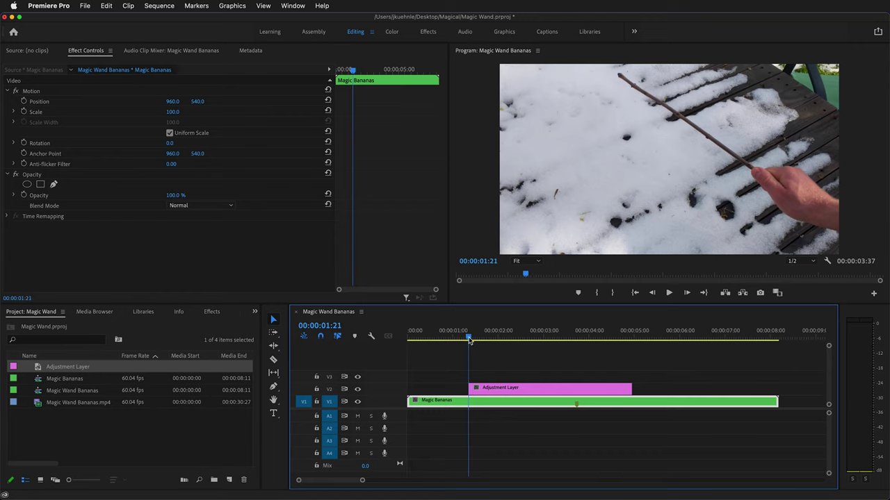
{"action": "left_click", "coordinate": [317, 402]}
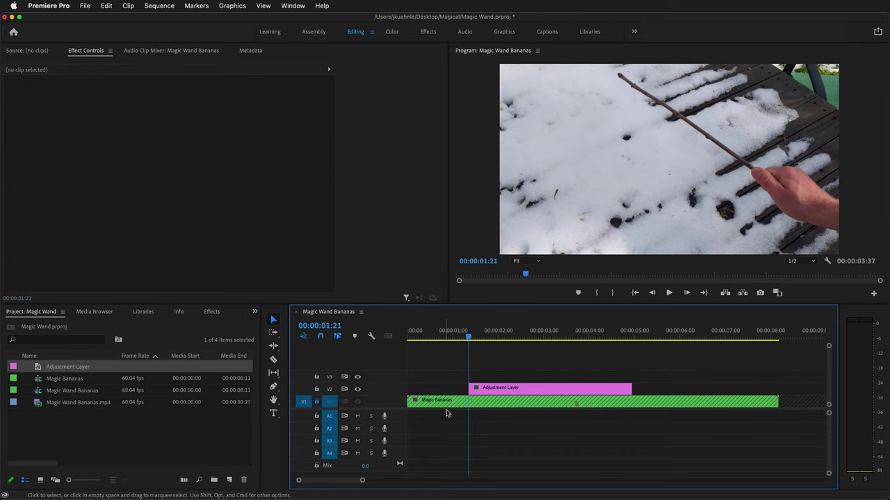
- Apply the Lens Flare effect to the adjustment layer
{"action": "left_click", "coordinate": [514, 390]}
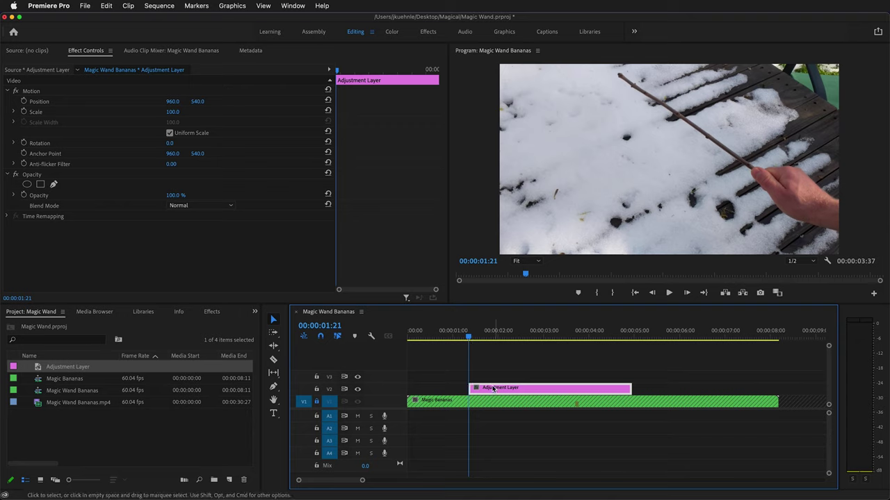
{"action": "left_click", "coordinate": [212, 312]}
{"action": "left_click", "coordinate": [23, 325]}
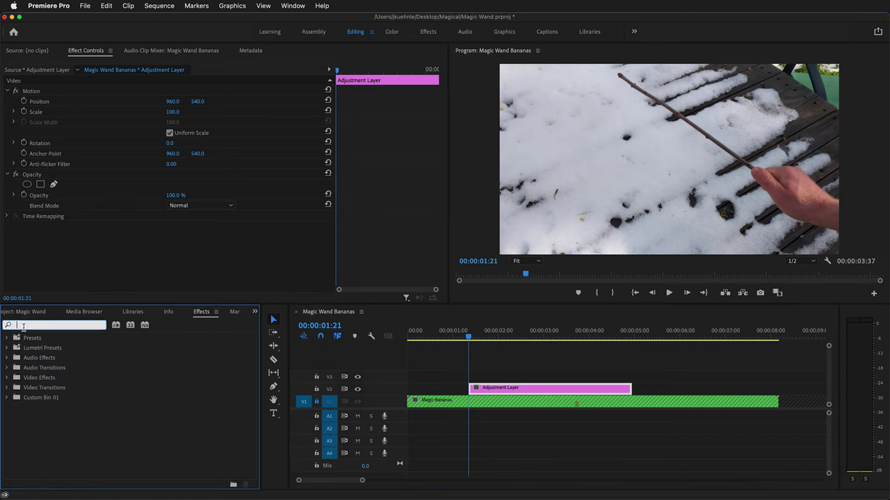
{"action": "type", "text": "lens flare"}
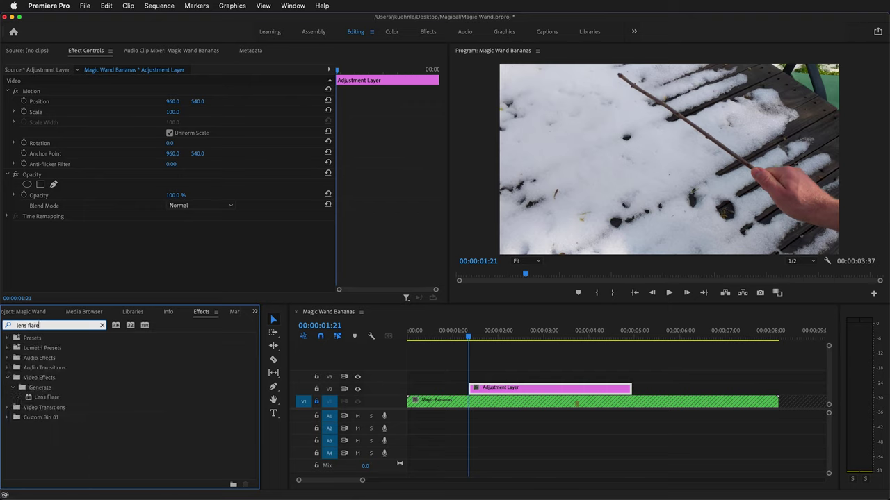
{"action": "left_click_drag", "start_coordinate": [40, 395], "coordinate": [476, 390]}
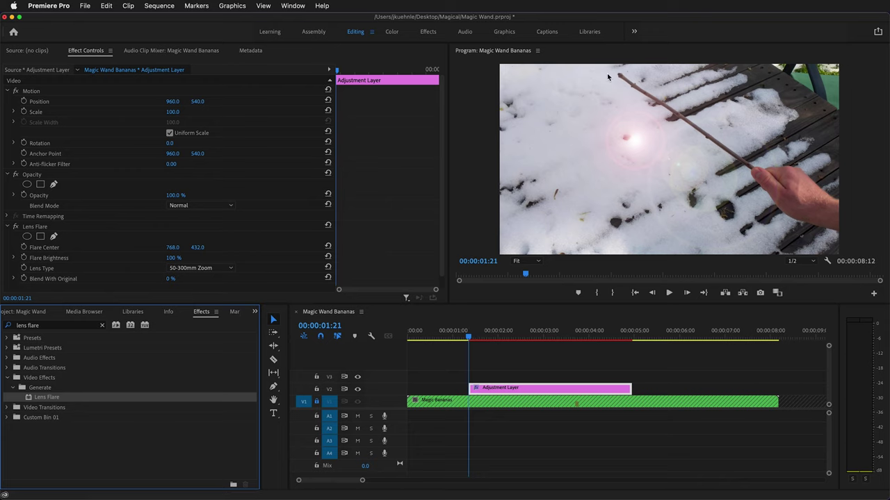
- Centre the flare on the wand tip, use the 105mm Prime lens, and set brightness to 47%
{"action": "left_click", "coordinate": [44, 248]}
{"action": "left_click_drag", "start_coordinate": [630, 139], "coordinate": [620, 80]}
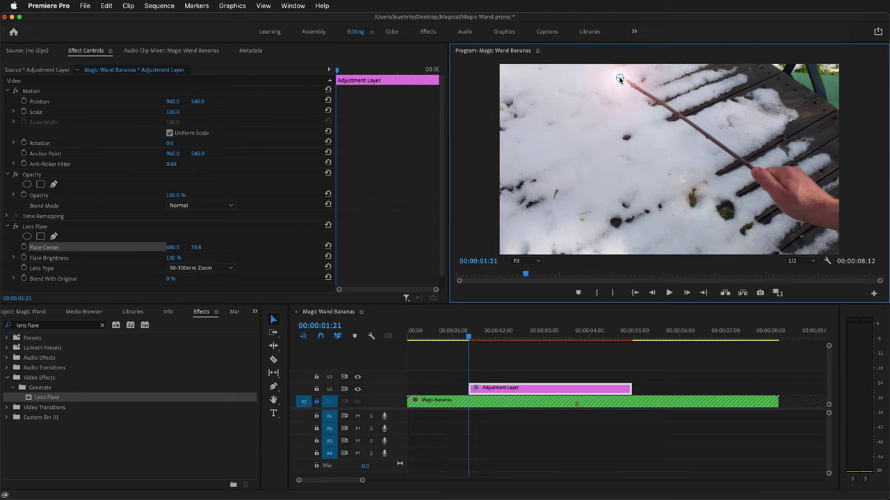
{"action": "left_click", "coordinate": [224, 268]}
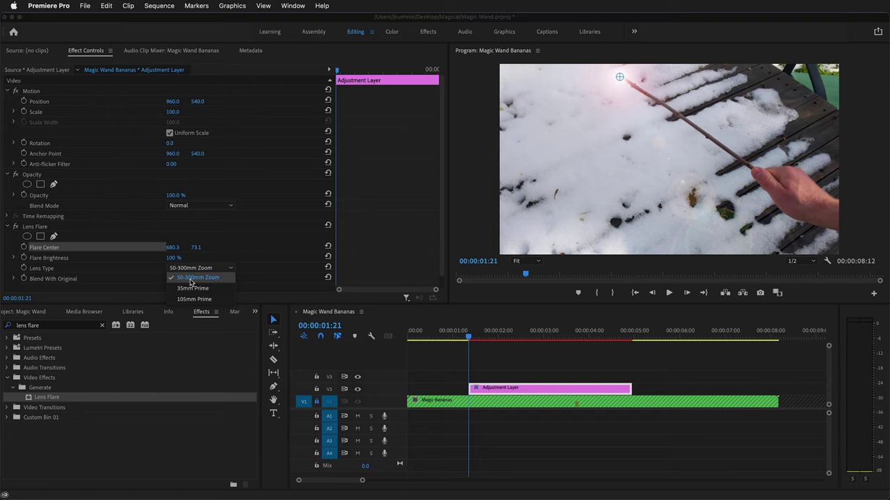
{"action": "left_click", "coordinate": [188, 300]}
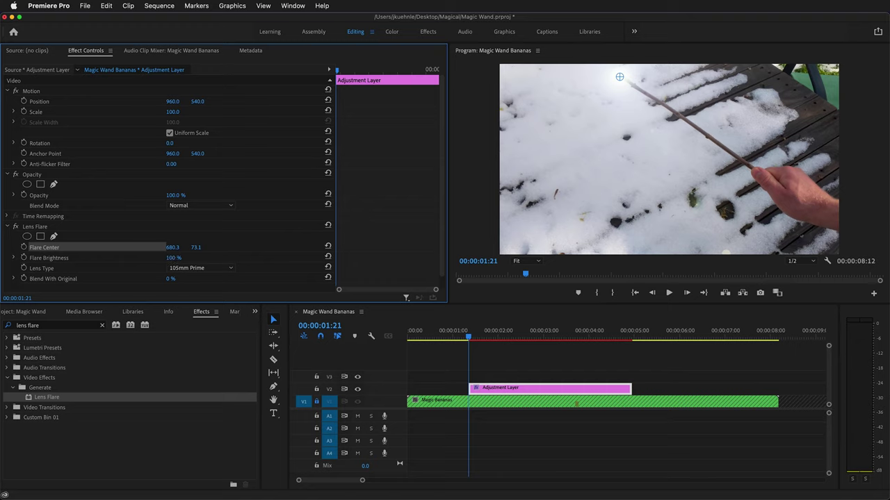
{"action": "mouse_move", "coordinate": [172, 258]}
{"action": "left_mouse_down"}
{"action": "mouse_move", "coordinate": [208, 258]}
{"action": "mouse_move", "coordinate": [156, 258]}
{"action": "left_mouse_up"}
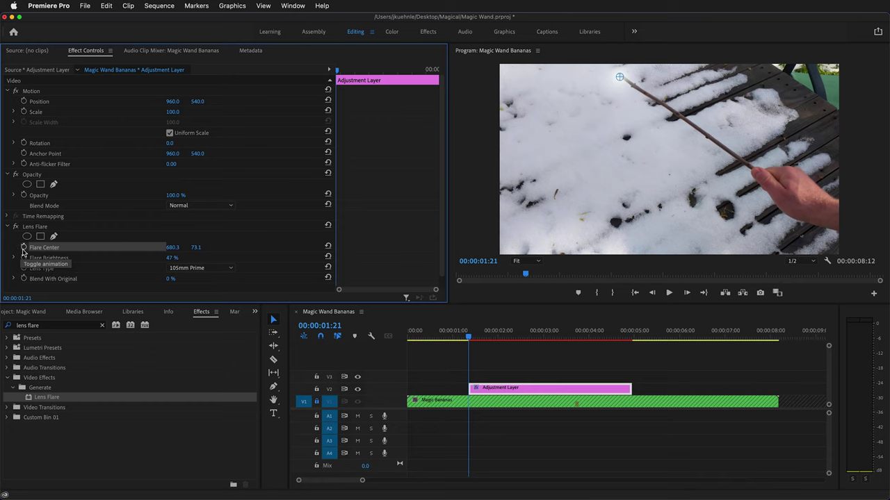
- Enable keyframing for Flare Center, Flare Brightness, Lens Type and Blend With Original
{"action": "left_click", "coordinate": [23, 248]}
{"action": "left_click", "coordinate": [23, 258]}
{"action": "left_click", "coordinate": [23, 268]}
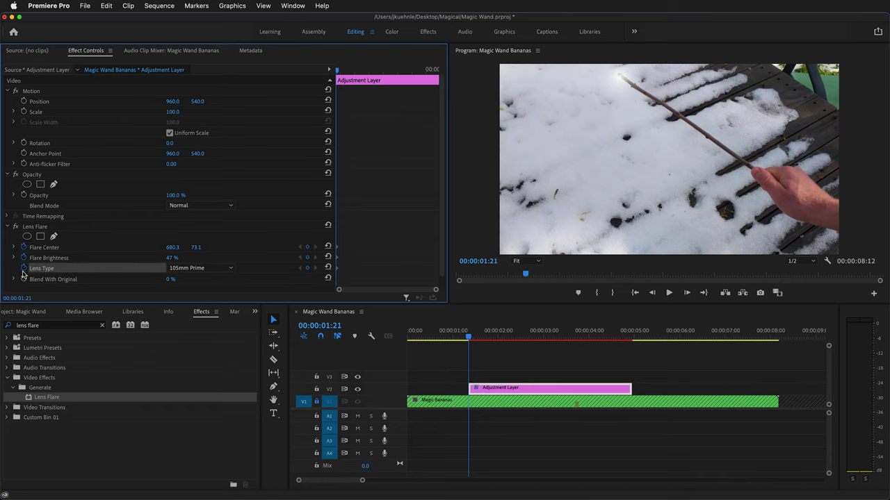
{"action": "left_click", "coordinate": [24, 279]}
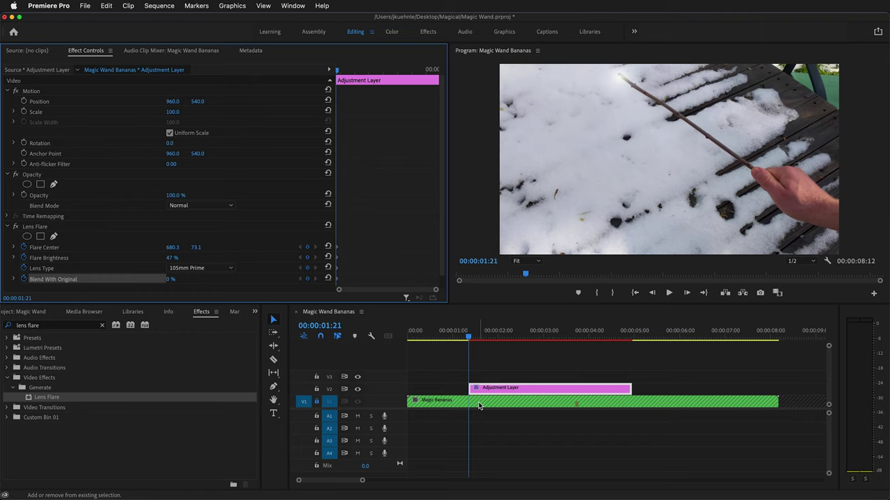
- Step five frames ahead, zoom the preview to 200%, and place the flare centre at 696.3, 66.1
{"action": "key", "text": "shift+Right"}
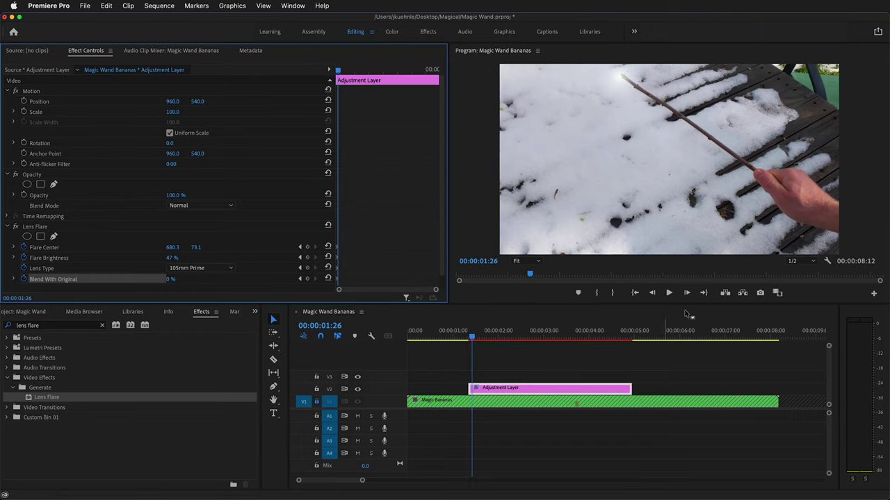
{"action": "left_click", "coordinate": [525, 261]}
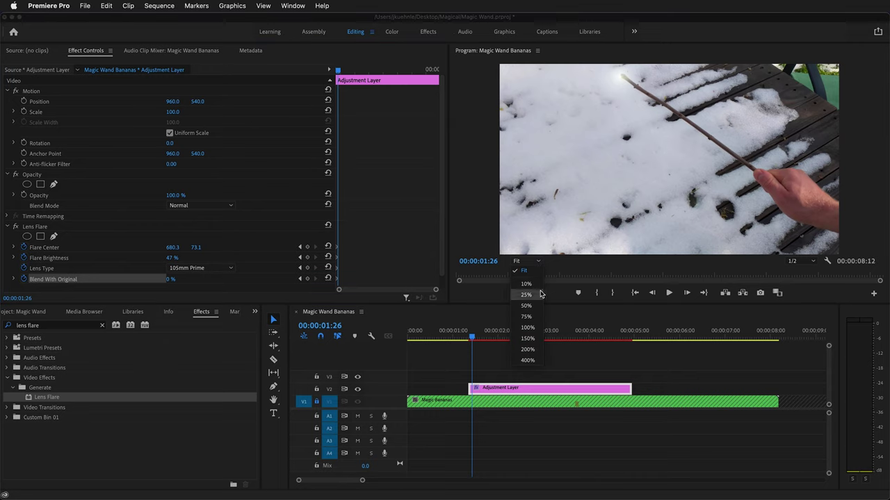
{"action": "left_click", "coordinate": [534, 350]}
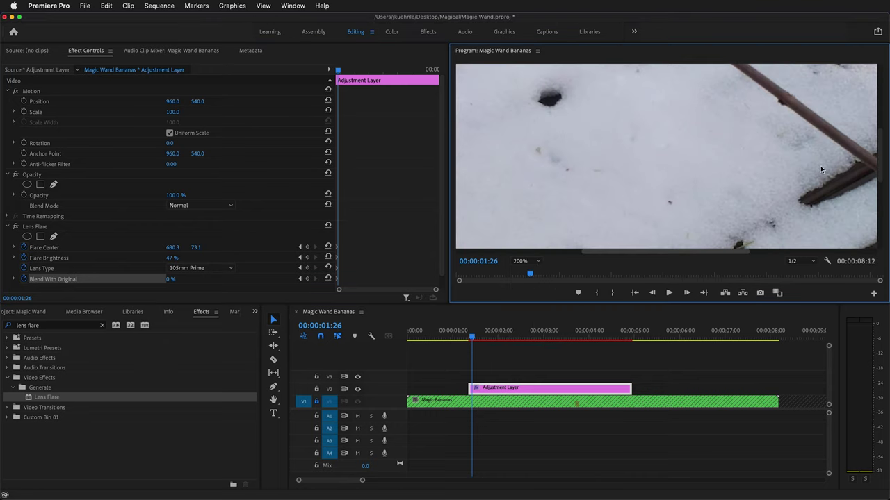
{"action": "left_click_drag", "start_coordinate": [877, 160], "coordinate": [874, 109]}
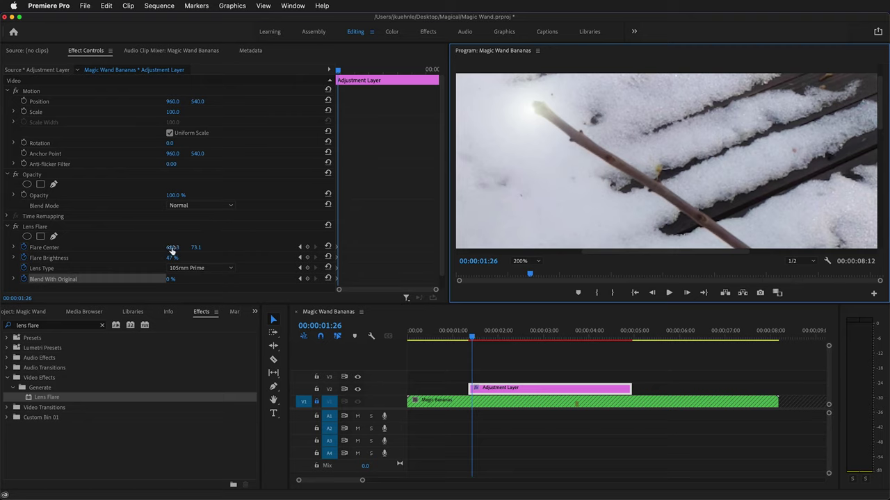
{"action": "left_click_drag", "start_coordinate": [171, 250], "coordinate": [189, 248]}
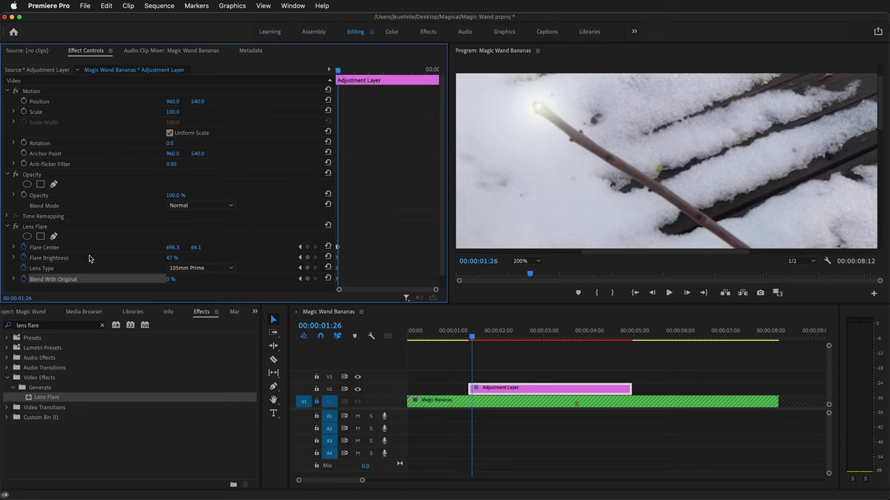
{"action": "left_click", "coordinate": [42, 248]}
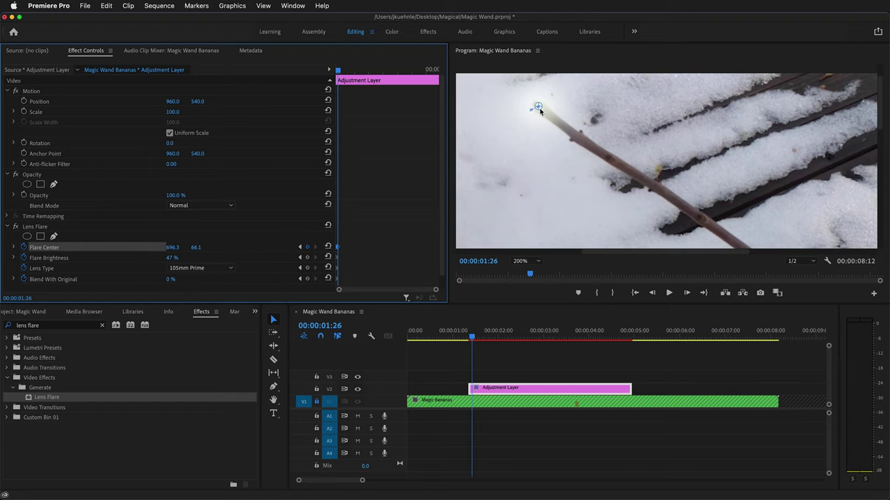
{"action": "left_click", "coordinate": [530, 113]}
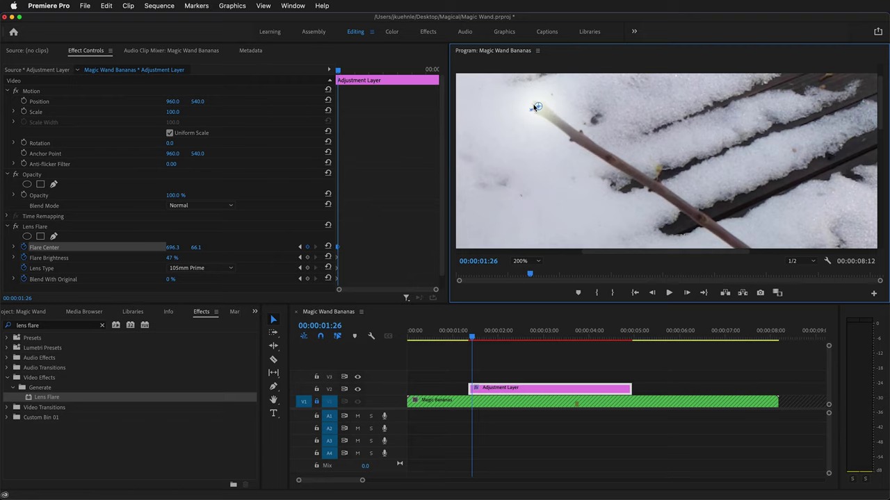
- Keyframe the flare centre onto the wand tip every five frames as the wand moves
{"action": "key", "text": "shift+Right"}
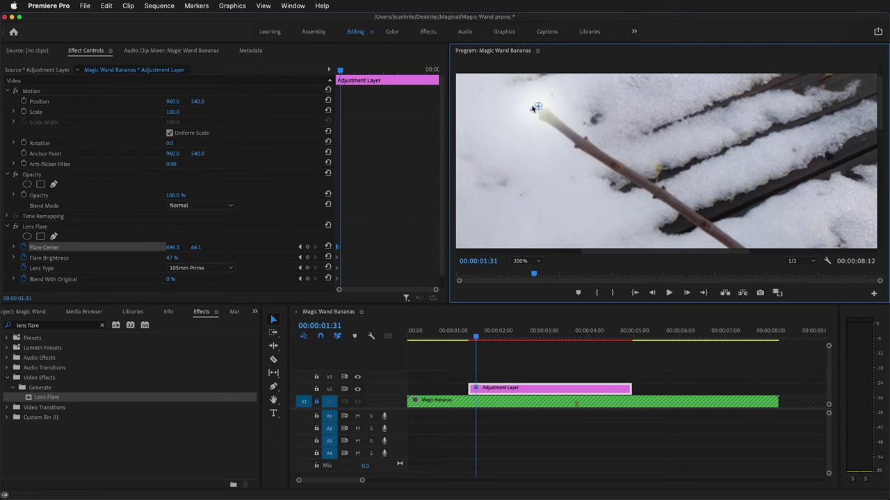
{"action": "left_click_drag", "start_coordinate": [541, 109], "coordinate": [547, 116]}
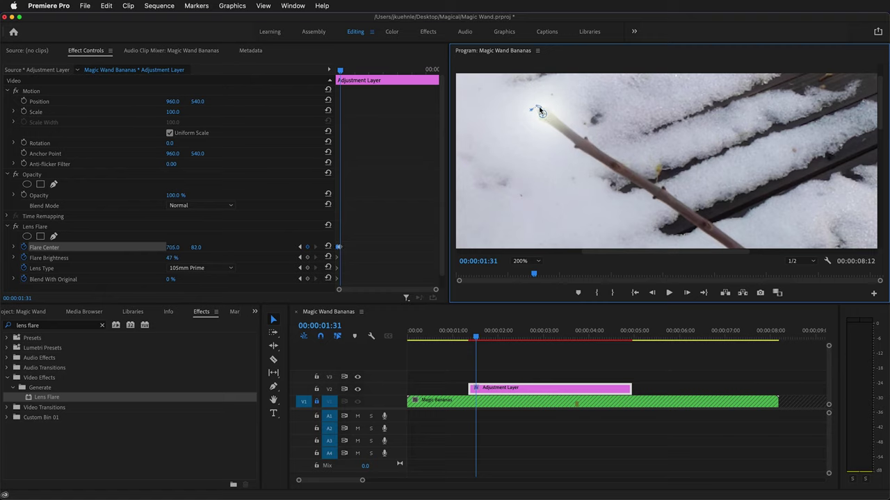
{"action": "key", "text": "shift+Right"}
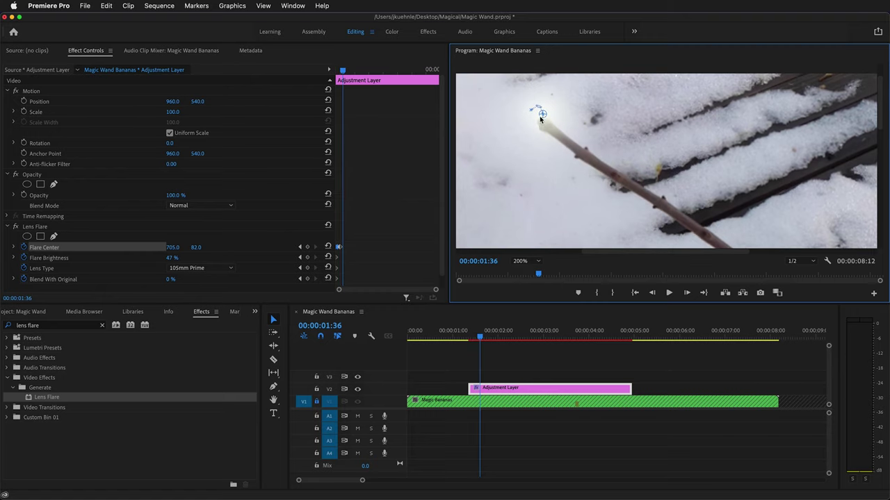
{"action": "left_click_drag", "start_coordinate": [542, 117], "coordinate": [542, 122]}
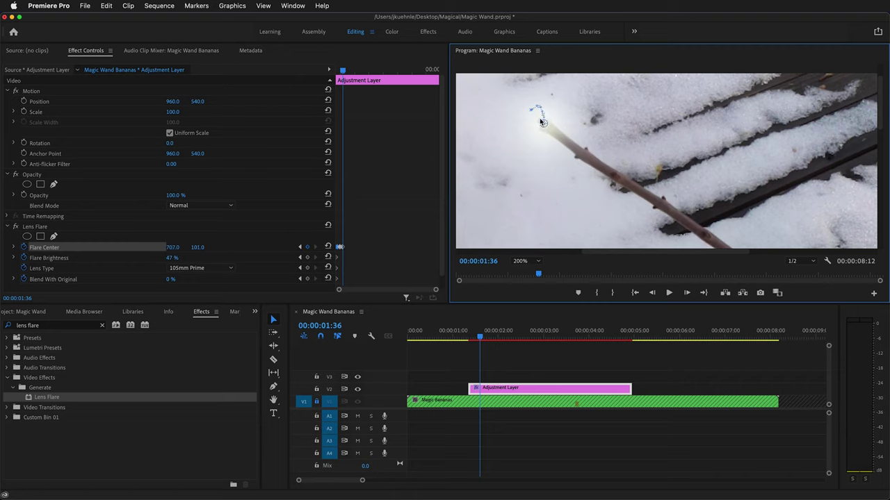
{"action": "key", "text": "shift+Right"}
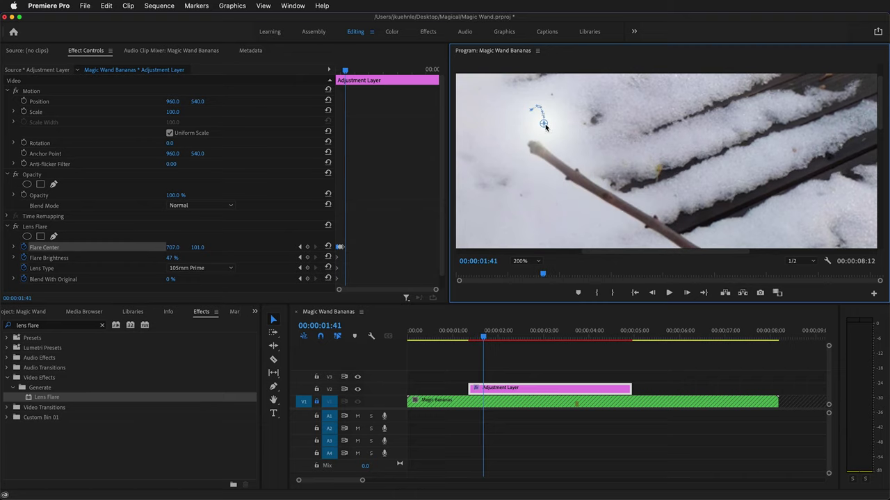
{"action": "key", "text": "shift+Right"}
{"action": "left_click_drag", "start_coordinate": [544, 125], "coordinate": [477, 197]}
{"action": "key", "text": "shift+Right"}
{"action": "key", "text": "shift+Right"}
{"action": "mouse_move", "coordinate": [880, 101]}
{"action": "left_mouse_down"}
{"action": "mouse_move", "coordinate": [880, 154]}
{"action": "mouse_move", "coordinate": [881, 101]}
{"action": "left_mouse_up"}
{"action": "key", "text": "shift+Right"}
{"action": "key", "text": "shift+Right"}
{"action": "left_click_drag", "start_coordinate": [562, 138], "coordinate": [540, 127]}
{"action": "key", "text": "shift+Right"}
{"action": "key", "text": "shift+Right"}
{"action": "key", "text": "shift+Right"}
{"action": "key", "text": "shift+Right"}
{"action": "key", "text": "shift+Right"}
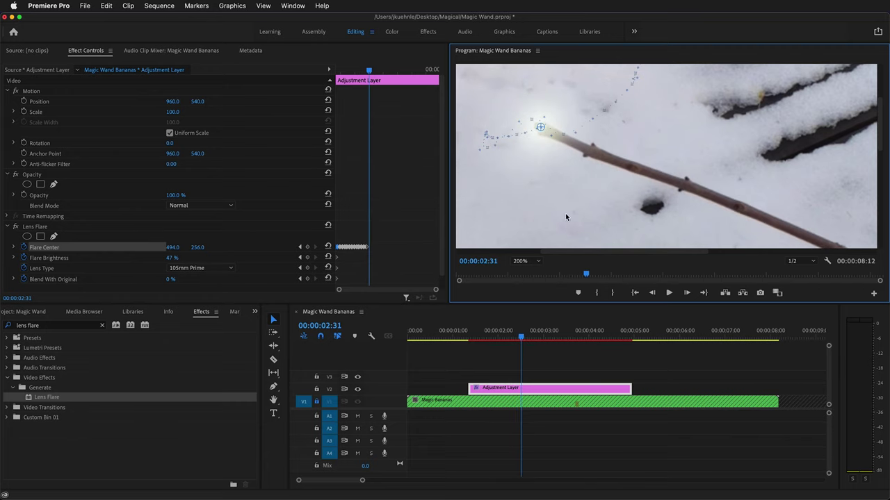
{"action": "key", "text": "shift+Right"}
{"action": "left_click_drag", "start_coordinate": [542, 126], "coordinate": [588, 123]}
- Keep keyframing the flare on the rising tip until it leaves the frame by 00:00:04:21
{"action": "key", "text": "Right"}
{"action": "key", "text": "Right"}
{"action": "key", "text": "Right"}
{"action": "key", "text": "Right"}
{"action": "key", "text": "Right"}
{"action": "key", "text": "Right"}
{"action": "key", "text": "Right"}
{"action": "key", "text": "Right"}
{"action": "key", "text": "Right"}
{"action": "key", "text": "Right"}
{"action": "mouse_move", "coordinate": [587, 133]}
{"action": "left_mouse_down"}
{"action": "mouse_move", "coordinate": [616, 88]}
{"action": "mouse_move", "coordinate": [612, 135]}
{"action": "mouse_move", "coordinate": [595, 153]}
{"action": "mouse_move", "coordinate": [594, 197]}
{"action": "mouse_move", "coordinate": [612, 135]}
{"action": "mouse_move", "coordinate": [602, 130]}
{"action": "left_mouse_up"}
{"action": "key", "text": "Right"}
{"action": "key", "text": "Right"}
{"action": "key", "text": "Right"}
{"action": "key", "text": "Right"}
{"action": "key", "text": "Right"}
{"action": "key", "text": "Right"}
{"action": "key", "text": "Right"}
{"action": "key", "text": "Right"}
{"action": "key", "text": "Right"}
{"action": "key", "text": "Right"}
{"action": "key", "text": "Right"}
{"action": "key", "text": "Right"}
{"action": "key", "text": "Right"}
{"action": "key", "text": "Right"}
{"action": "key", "text": "Right"}
{"action": "key", "text": "Right"}
{"action": "key", "text": "Right"}
{"action": "key", "text": "Right"}
{"action": "key", "text": "Right"}
{"action": "key", "text": "Right"}
{"action": "key", "text": "Right"}
{"action": "key", "text": "Right"}
{"action": "key", "text": "Right"}
{"action": "key", "text": "Right"}
{"action": "key", "text": "Right"}
{"action": "key", "text": "Right"}
{"action": "key", "text": "Right"}
{"action": "key", "text": "Right"}
{"action": "key", "text": "Right"}
{"action": "key", "text": "Right"}
{"action": "key", "text": "Right"}
{"action": "key", "text": "Right"}
{"action": "key", "text": "Right"}
{"action": "key", "text": "Right"}
{"action": "key", "text": "Right"}
{"action": "key", "text": "Right"}
{"action": "key", "text": "Right"}
{"action": "key", "text": "Right"}
{"action": "key", "text": "Right"}
{"action": "key", "text": "Right"}
{"action": "key", "text": "Right"}
{"action": "key", "text": "Right"}
{"action": "key", "text": "Right"}
{"action": "key", "text": "Right"}
{"action": "key", "text": "Right"}
{"action": "key", "text": "Right"}
{"action": "key", "text": "Right"}
{"action": "key", "text": "Right"}
{"action": "key", "text": "Right"}
{"action": "key", "text": "Right"}
{"action": "scroll", "coordinate": [602, 130], "scroll_direction": "down", "scroll_amount": 3}
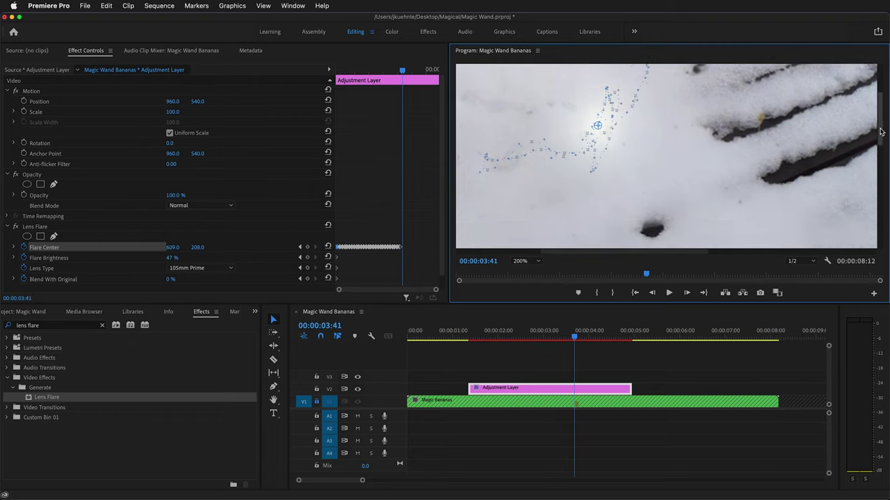
{"action": "left_click_drag", "start_coordinate": [563, 167], "coordinate": [577, 82]}
{"action": "key", "text": "Right"}
{"action": "key", "text": "Right"}
{"action": "key", "text": "Right"}
{"action": "key", "text": "Right"}
{"action": "key", "text": "Right"}
{"action": "key", "text": "Right"}
{"action": "key", "text": "Right"}
{"action": "key", "text": "Right"}
{"action": "key", "text": "Right"}
{"action": "key", "text": "Right"}
{"action": "key", "text": "Right"}
{"action": "key", "text": "Right"}
{"action": "key", "text": "Right"}
{"action": "key", "text": "Right"}
{"action": "key", "text": "Right"}
{"action": "left_click_drag", "start_coordinate": [881, 182], "coordinate": [880, 161]}
{"action": "left_click_drag", "start_coordinate": [577, 187], "coordinate": [616, 98]}
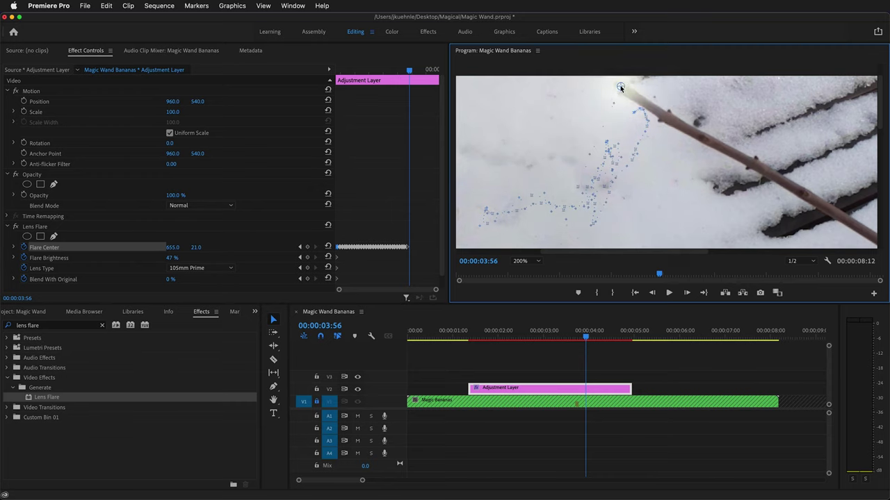
{"action": "key", "text": "Right"}
{"action": "key", "text": "Right"}
{"action": "key", "text": "Right"}
{"action": "key", "text": "Right"}
{"action": "key", "text": "Right"}
{"action": "left_click_drag", "start_coordinate": [877, 103], "coordinate": [878, 77]}
{"action": "left_click_drag", "start_coordinate": [625, 130], "coordinate": [626, 89]}
{"action": "key", "text": "Right"}
{"action": "key", "text": "Right"}
{"action": "key", "text": "Right"}
{"action": "key", "text": "Right"}
{"action": "key", "text": "Right"}
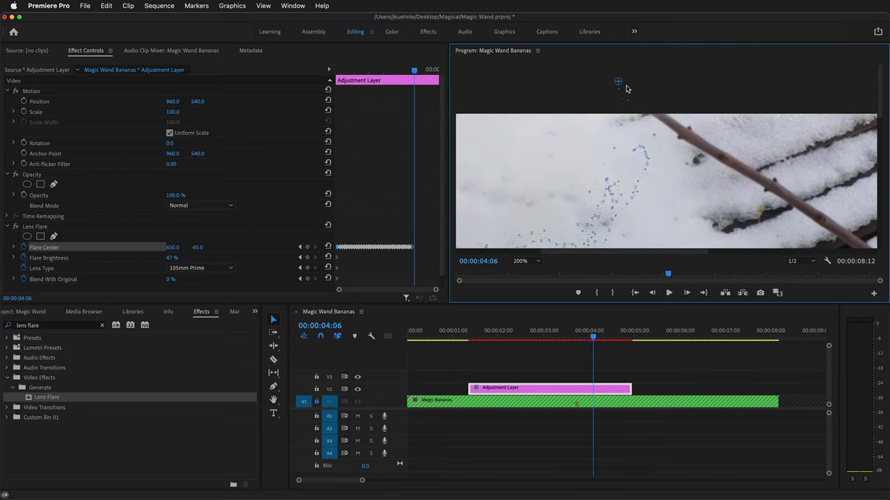
{"action": "key", "text": "Right"}
{"action": "key", "text": "Right"}
{"action": "key", "text": "Right"}
{"action": "key", "text": "Right"}
{"action": "key", "text": "Right"}
{"action": "key", "text": "Right"}
{"action": "key", "text": "Right"}
{"action": "key", "text": "Right"}
{"action": "key", "text": "Right"}
{"action": "key", "text": "Right"}
{"action": "key", "text": "Right"}
{"action": "key", "text": "Right"}
{"action": "key", "text": "Right"}
{"action": "key", "text": "Right"}
{"action": "key", "text": "Right"}
{"action": "key", "text": "Right"}
{"action": "key", "text": "Right"}
{"action": "key", "text": "Right"}
{"action": "key", "text": "Right"}
{"action": "key", "text": "Right"}
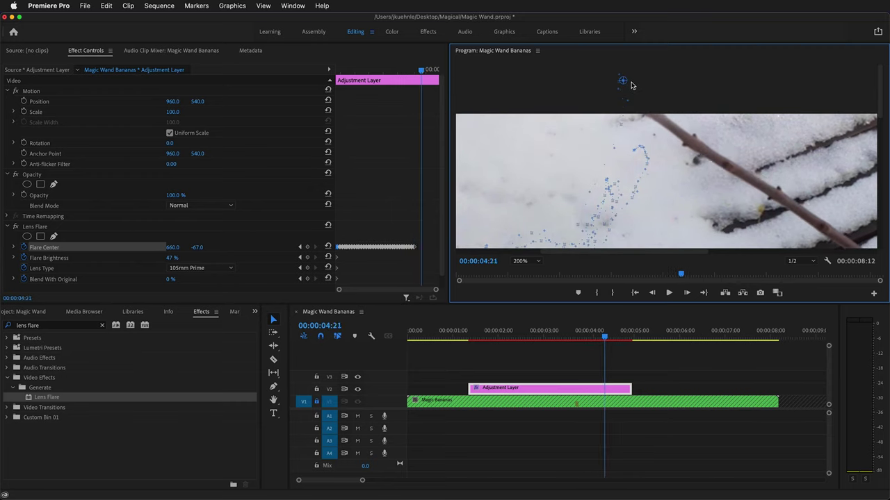
{"action": "key", "text": "Right"}
{"action": "key", "text": "Right"}
{"action": "key", "text": "Right"}
{"action": "key", "text": "Right"}
{"action": "key", "text": "Right"}
{"action": "key", "text": "Right"}
{"action": "key", "text": "Right"}
{"action": "key", "text": "Right"}
{"action": "key", "text": "Right"}
{"action": "key", "text": "Right"}
{"action": "key", "text": "Right"}
{"action": "key", "text": "Right"}
{"action": "key", "text": "Right"}
{"action": "key", "text": "Right"}
{"action": "key", "text": "Right"}
{"action": "key", "text": "Right"}
{"action": "key", "text": "Right"}
{"action": "key", "text": "Right"}
{"action": "key", "text": "Right"}
{"action": "key", "text": "Right"}
{"action": "key", "text": "super+shift+a"}
{"action": "key", "text": "minus"}
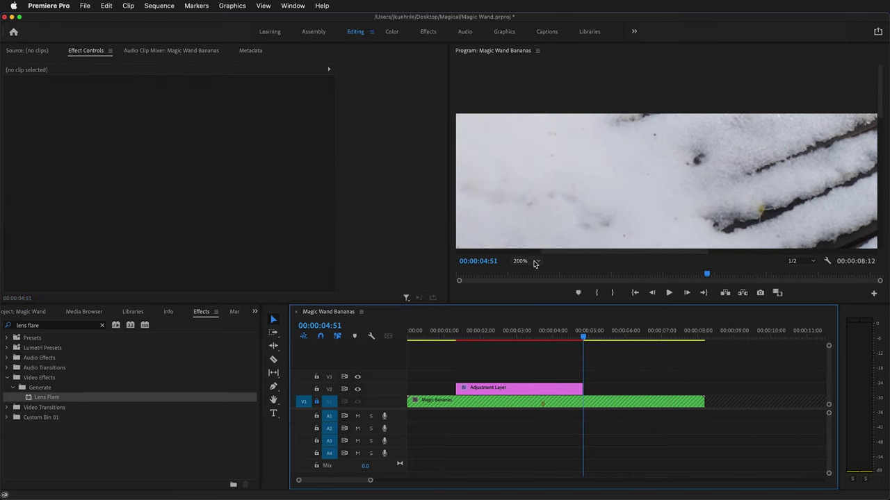
{"action": "left_click", "coordinate": [533, 261]}
- Set the Program Monitor back to Fit, return to about 00:00:01:18, and select the Adjustment Layer
{"action": "left_click", "coordinate": [523, 270]}
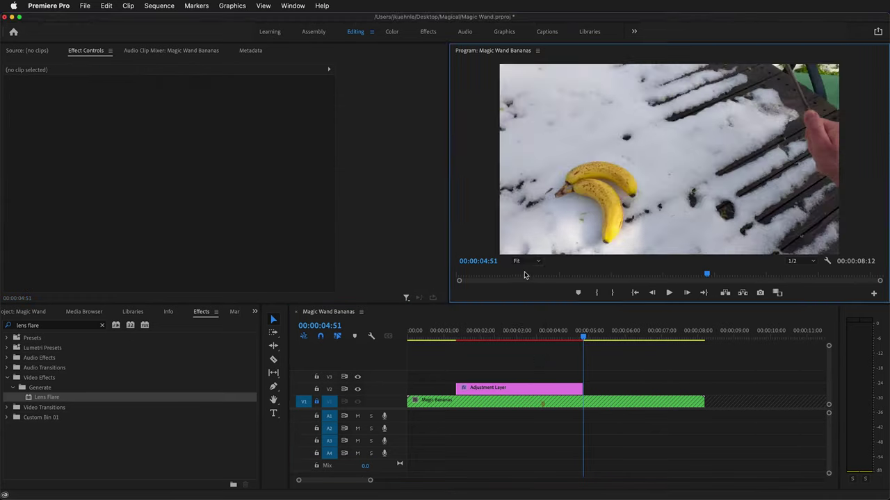
{"action": "left_click_drag", "start_coordinate": [583, 340], "coordinate": [453, 362]}
{"action": "left_click", "coordinate": [479, 391]}
- Keyframe Flare Brightness at 0%, then at 50% five frames later
{"action": "key", "text": "Right"}
{"action": "key", "text": "Right"}
{"action": "key", "text": "Right"}
{"action": "key", "text": "Right"}
{"action": "key", "text": "Right"}
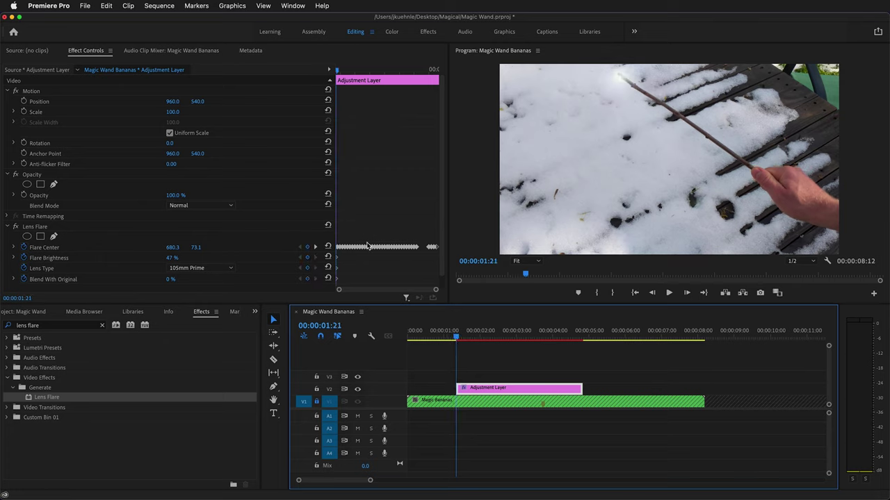
{"action": "left_click", "coordinate": [172, 257]}
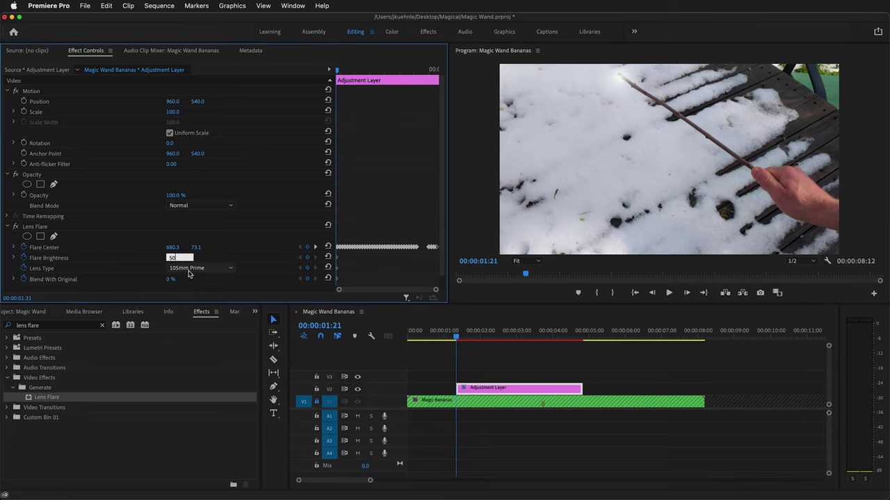
{"action": "type", "text": "0"}
{"action": "key", "text": "Return"}
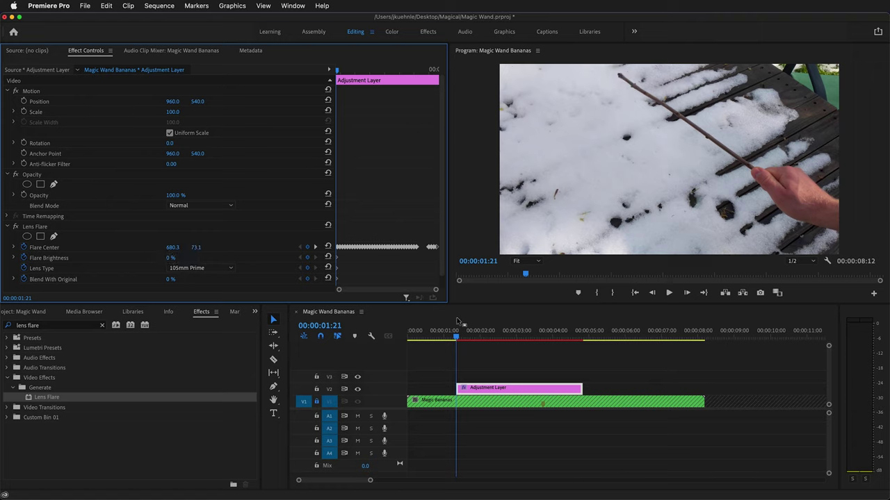
{"action": "key", "text": "shift+Right"}
{"action": "key", "text": "shift+Right"}
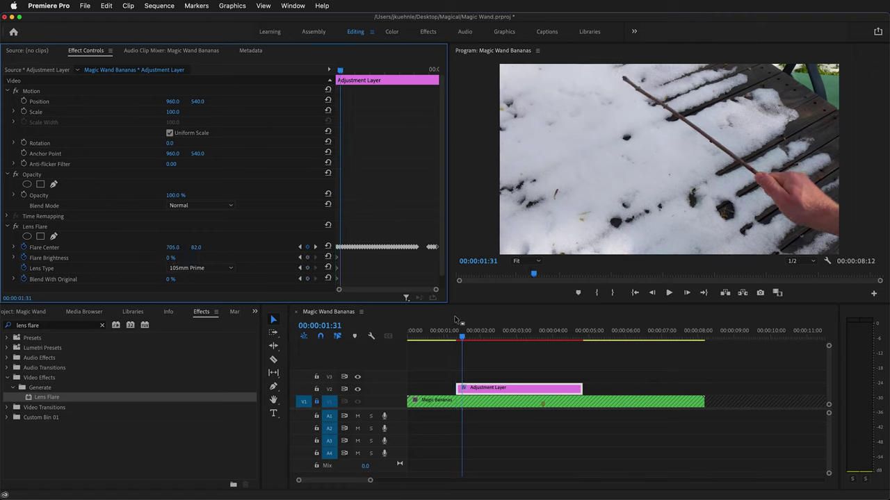
{"action": "left_click", "coordinate": [178, 256]}
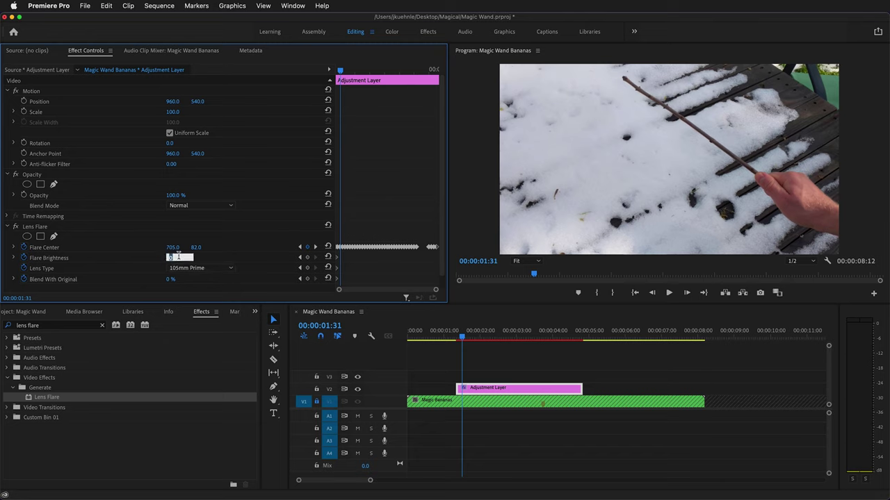
{"action": "type", "text": "50"}
{"action": "key", "text": "Return"}
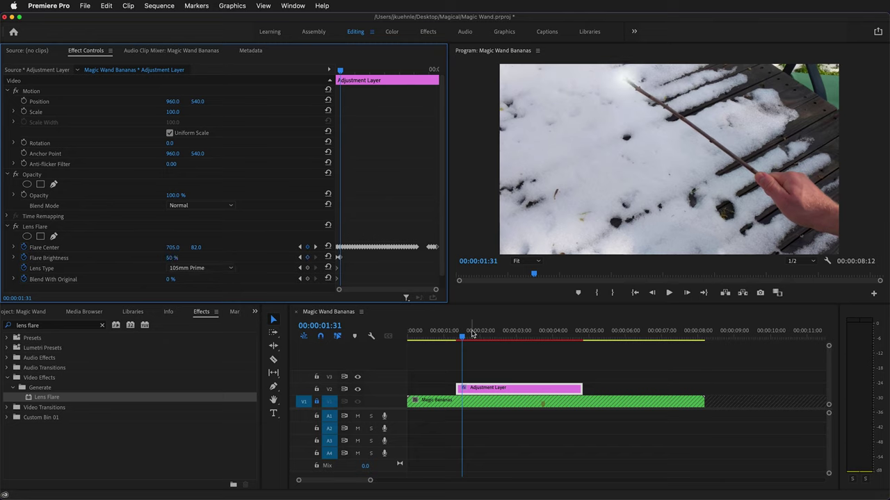
- Raise Flare Brightness to a 161% flash just before the bananas appear, around 3:44
{"action": "left_click_drag", "start_coordinate": [461, 338], "coordinate": [545, 398]}
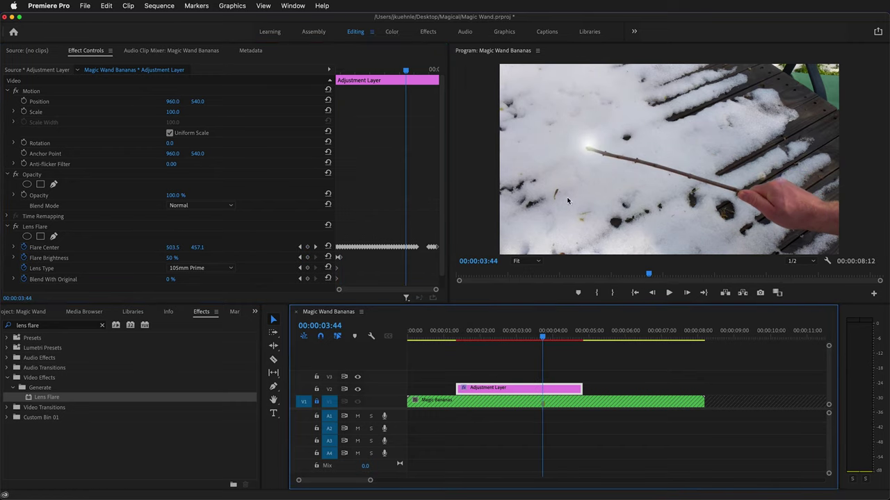
{"action": "left_click_drag", "start_coordinate": [169, 259], "coordinate": [248, 254]}
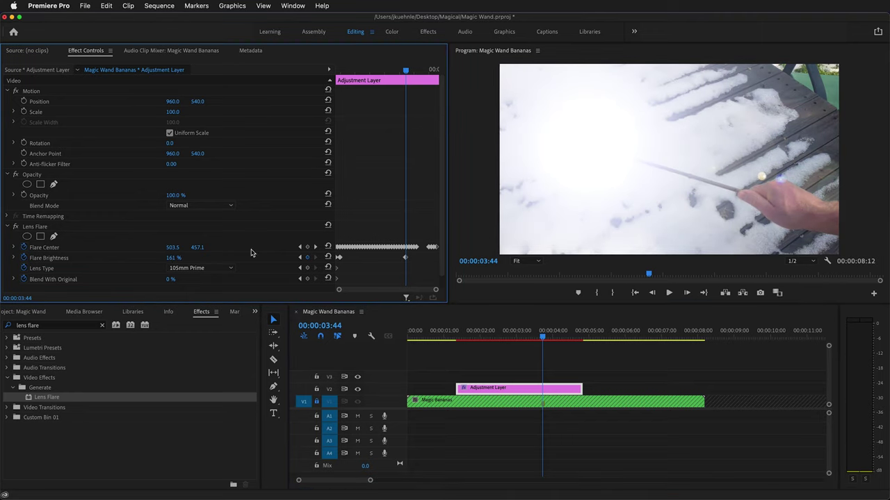
{"action": "left_click", "coordinate": [541, 338]}
{"action": "mouse_move", "coordinate": [541, 338]}
{"action": "left_mouse_down"}
{"action": "mouse_move", "coordinate": [479, 338]}
{"action": "mouse_move", "coordinate": [542, 338]}
{"action": "left_mouse_up"}
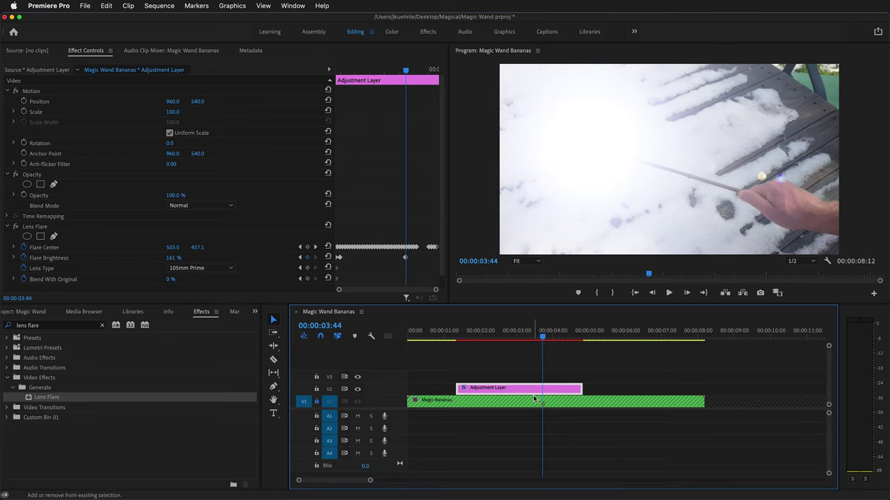
- Add 50% brightness keyframes just before and just after the flash, at 3:39 and 3:49
{"action": "key", "text": "shift+Left"}
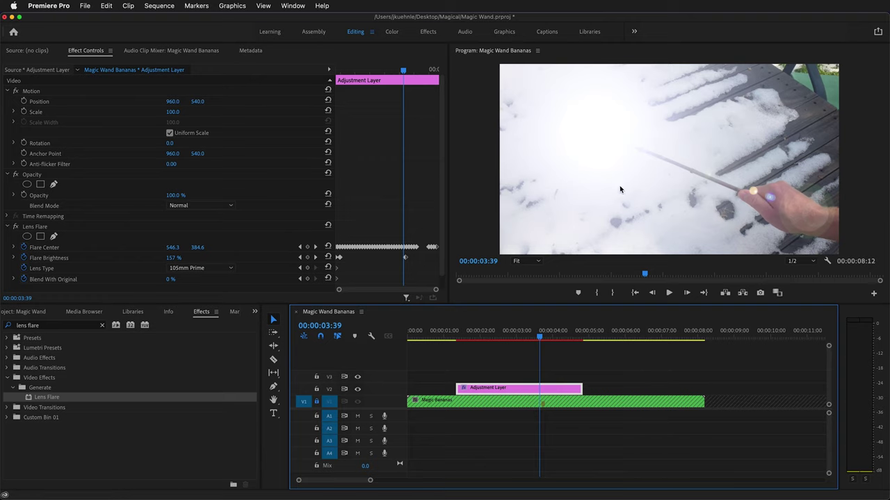
{"action": "left_click", "coordinate": [171, 258]}
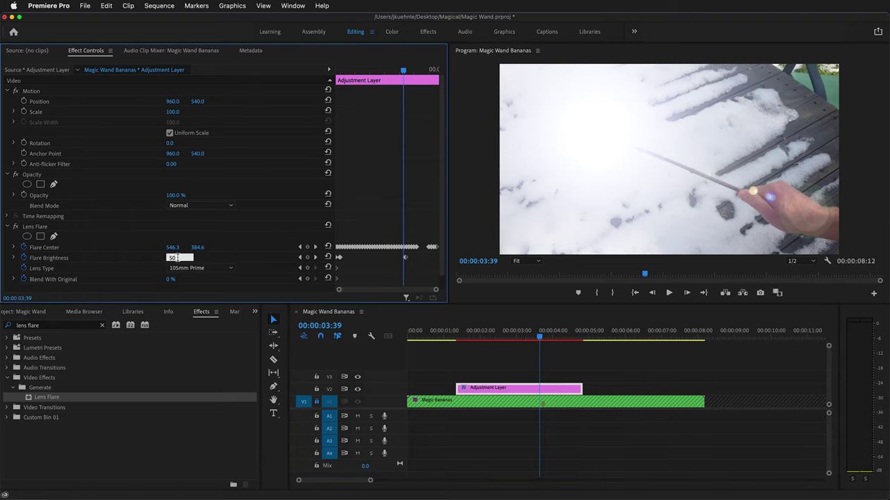
{"action": "key", "text": "Return"}
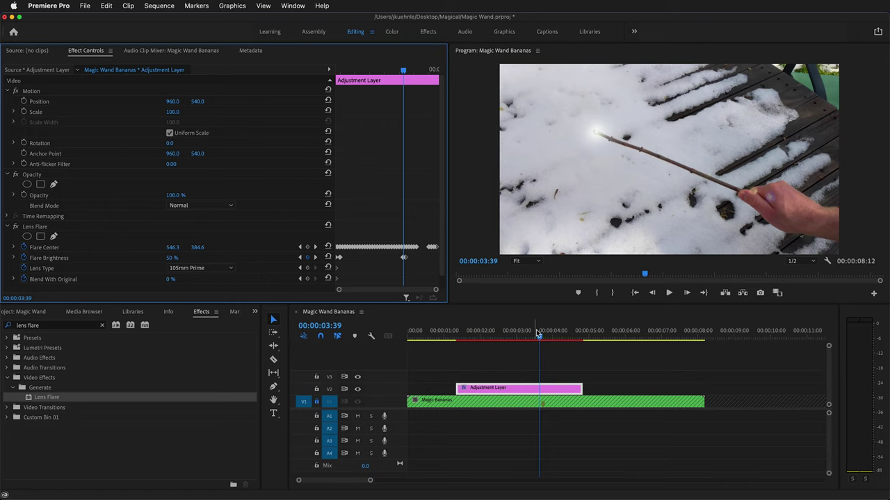
{"action": "left_click_drag", "start_coordinate": [538, 335], "coordinate": [543, 338]}
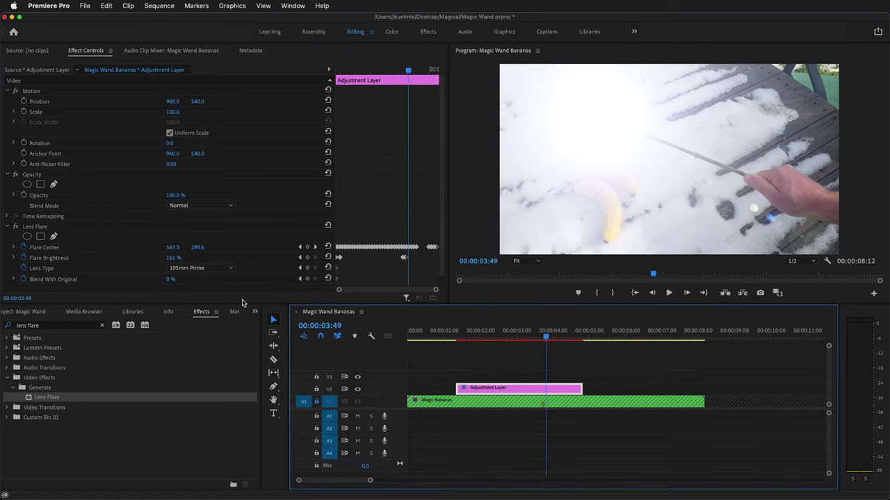
{"action": "left_click", "coordinate": [174, 258]}
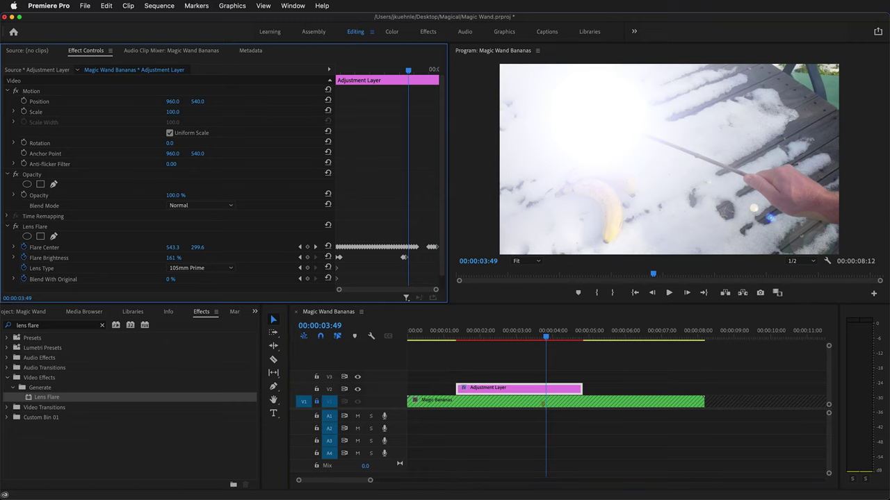
{"action": "key", "text": "Return"}
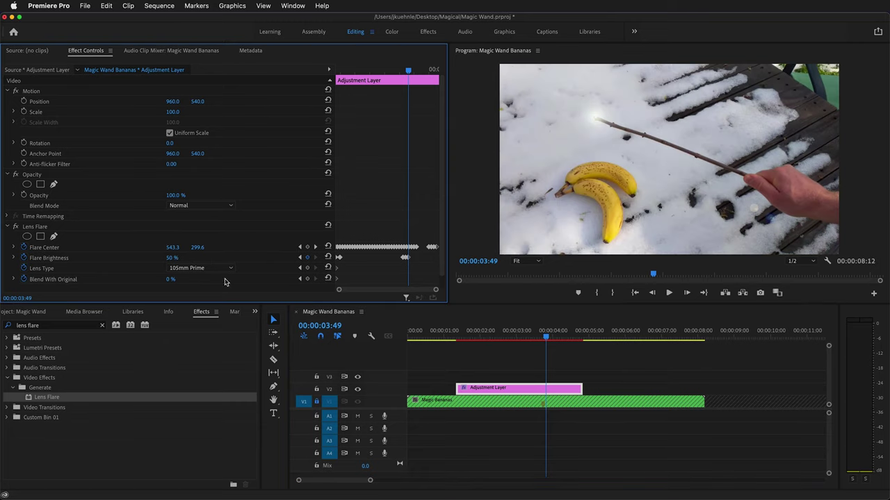
- Keyframe brightness at 50% at 4:13 and fade it to 0% at 4:18
{"action": "left_click_drag", "start_coordinate": [560, 339], "coordinate": [559, 341]}
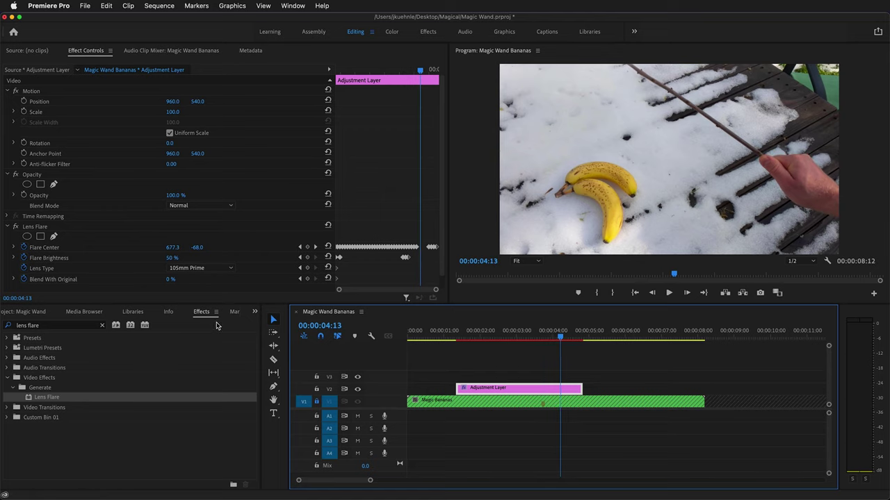
{"action": "left_click", "coordinate": [308, 258]}
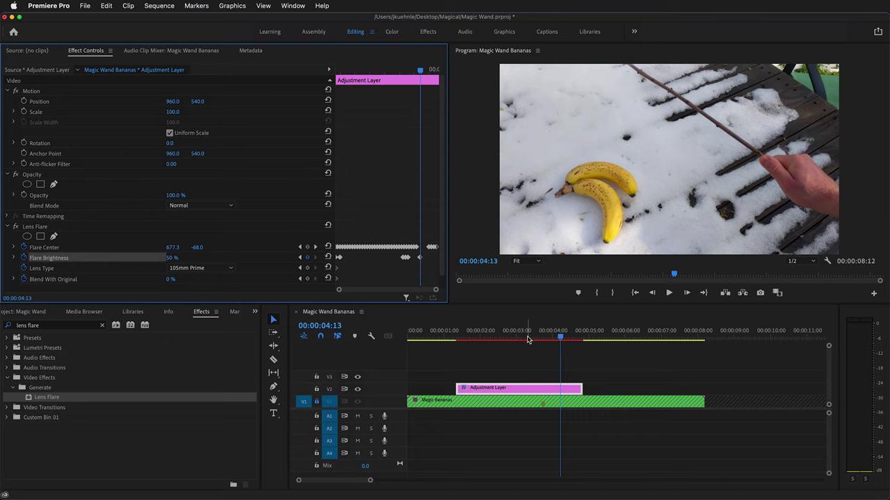
{"action": "key", "text": "shift+Right"}
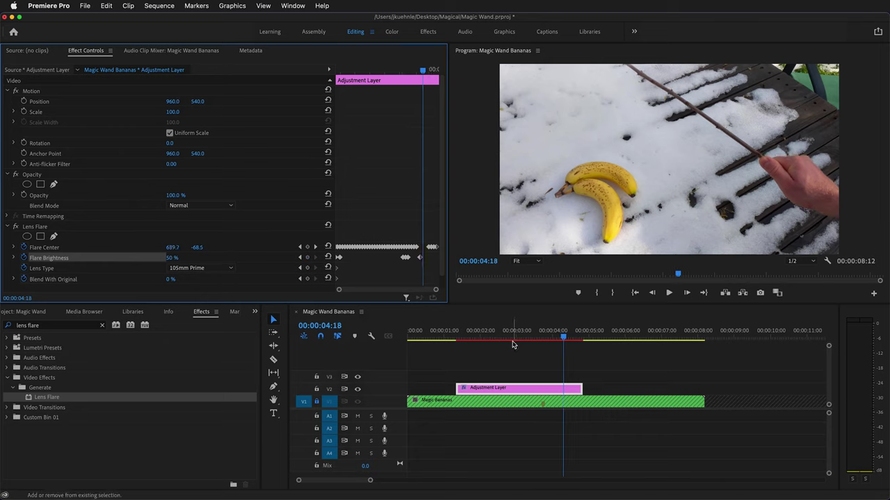
{"action": "left_click", "coordinate": [169, 257]}
{"action": "key", "text": "Return"}
{"action": "left_click_drag", "start_coordinate": [523, 334], "coordinate": [419, 338]}
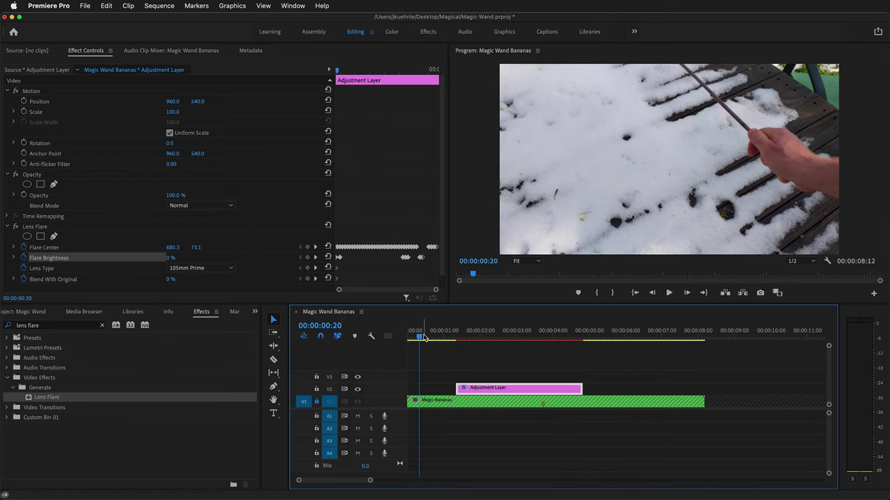
{"action": "key", "text": "space"}
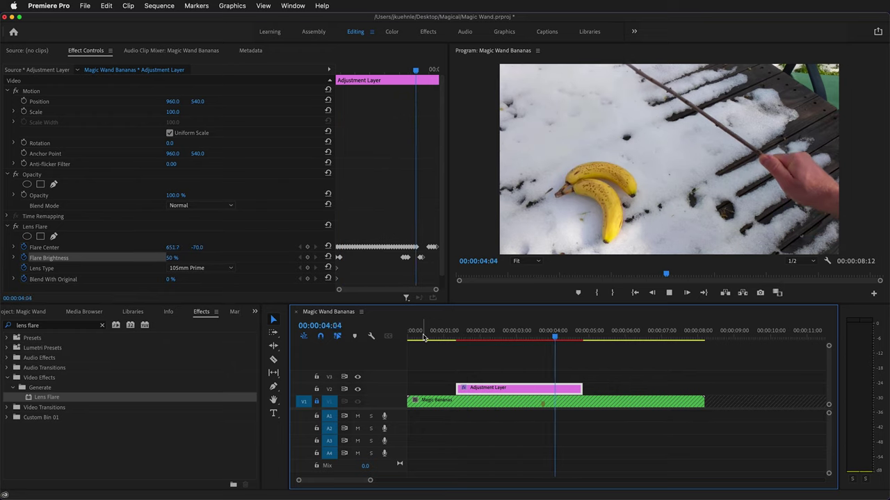
{"action": "key", "text": "space"}
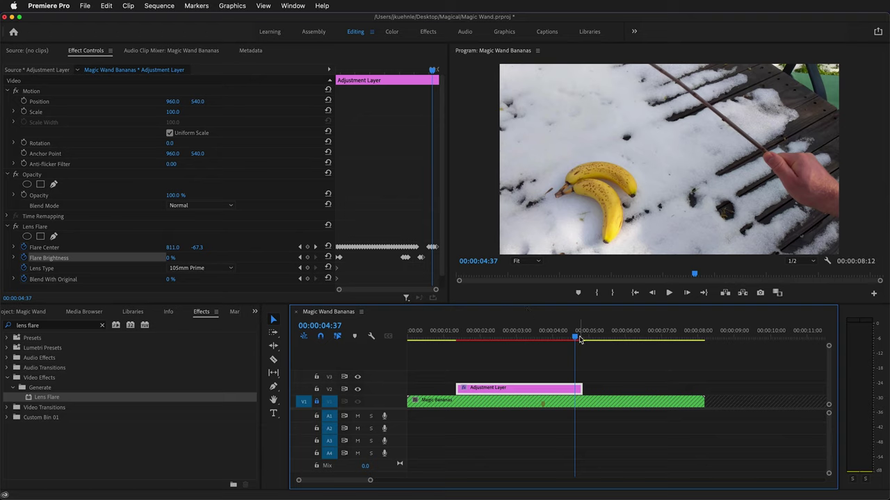
{"action": "left_click_drag", "start_coordinate": [579, 339], "coordinate": [391, 344]}
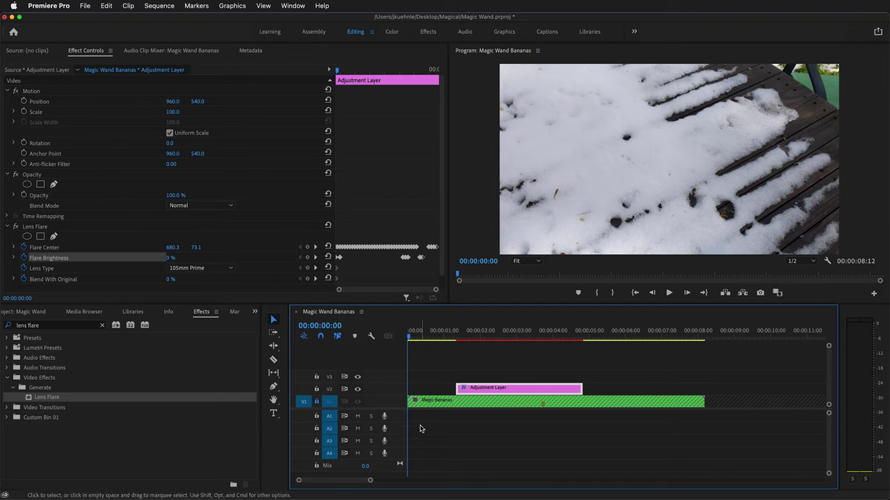
- Record a whoosh voice-over on track A1 and delete its unwanted opening part
{"action": "left_click", "coordinate": [384, 417]}
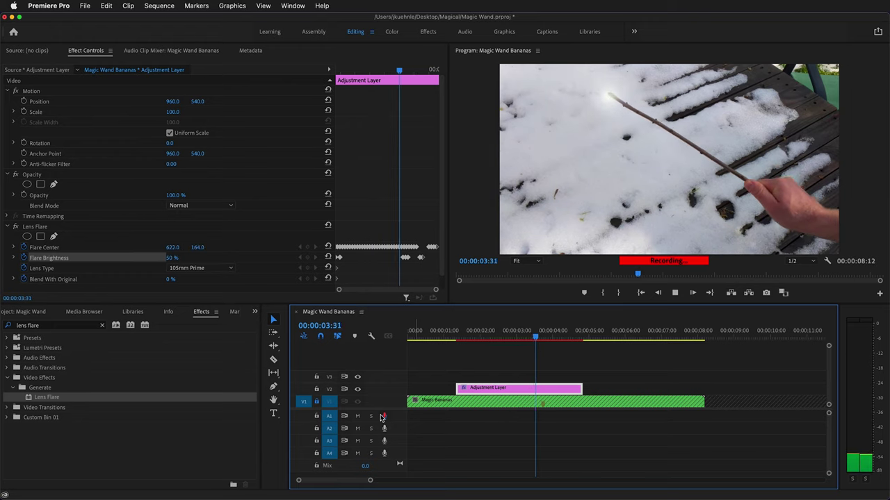
{"action": "left_click", "coordinate": [382, 416]}
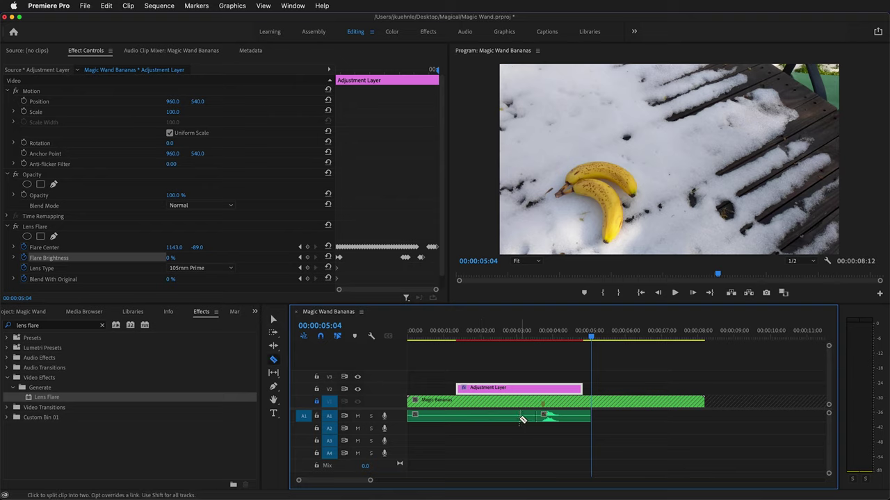
{"action": "key", "text": "v"}
{"action": "left_click", "coordinate": [486, 416]}
{"action": "key", "text": "Delete"}
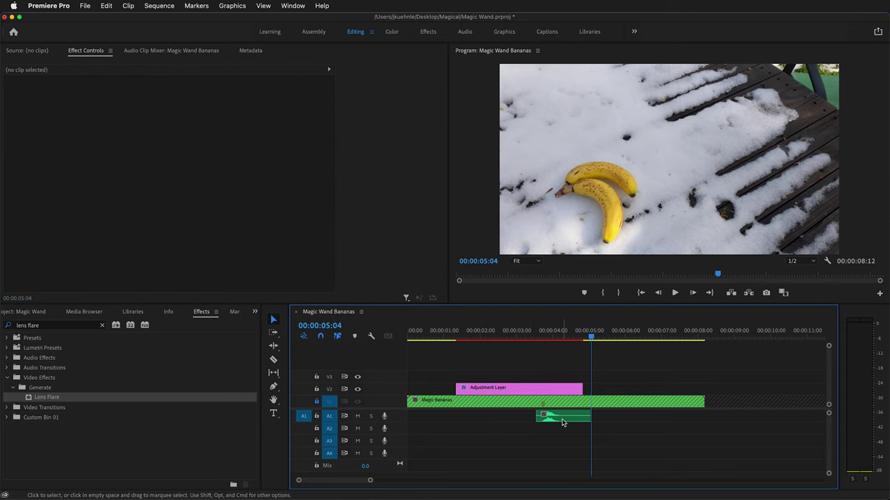
- Nudge the whoosh clip slightly earlier and preview it with the flash up to the bananas
{"action": "left_click_drag", "start_coordinate": [373, 481], "coordinate": [353, 480]}
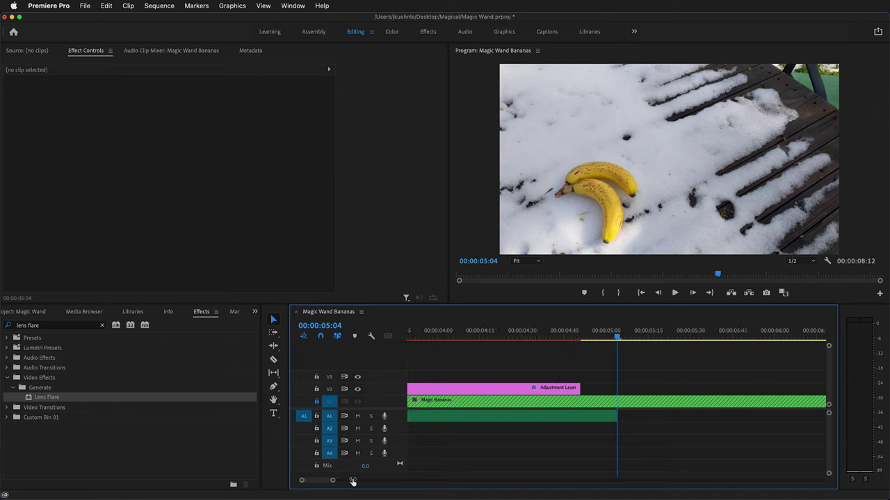
{"action": "left_click_drag", "start_coordinate": [589, 414], "coordinate": [576, 419]}
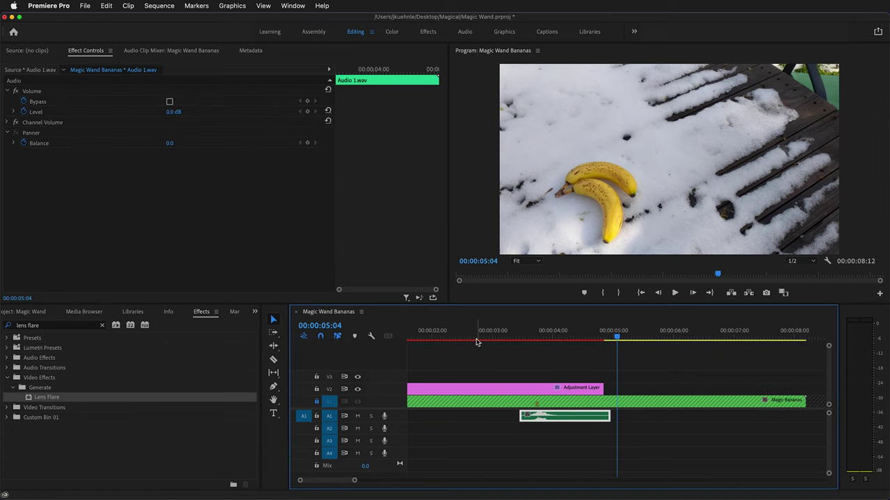
{"action": "left_click_drag", "start_coordinate": [354, 480], "coordinate": [389, 481]}
{"action": "left_click_drag", "start_coordinate": [524, 340], "coordinate": [353, 338]}
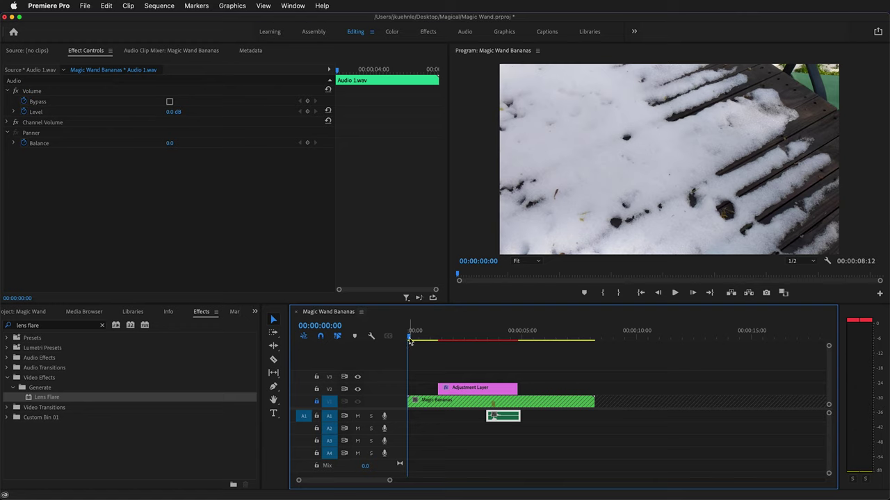
{"action": "left_click_drag", "start_coordinate": [410, 341], "coordinate": [559, 340]}
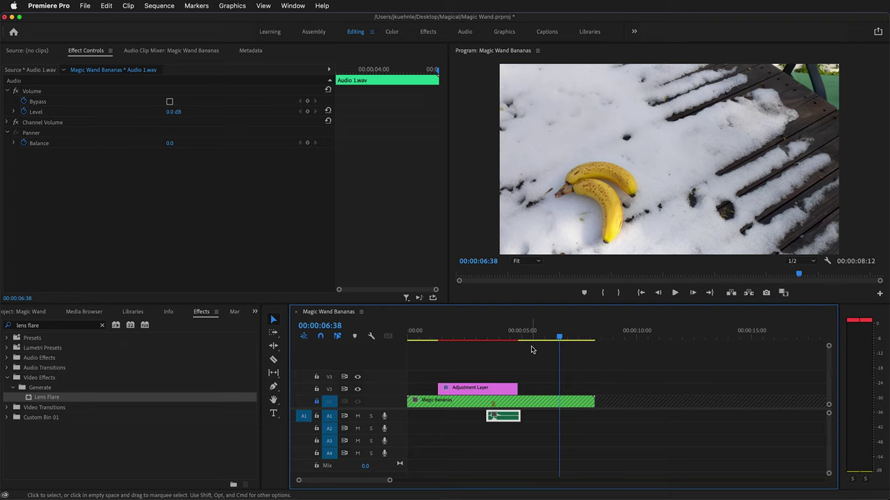